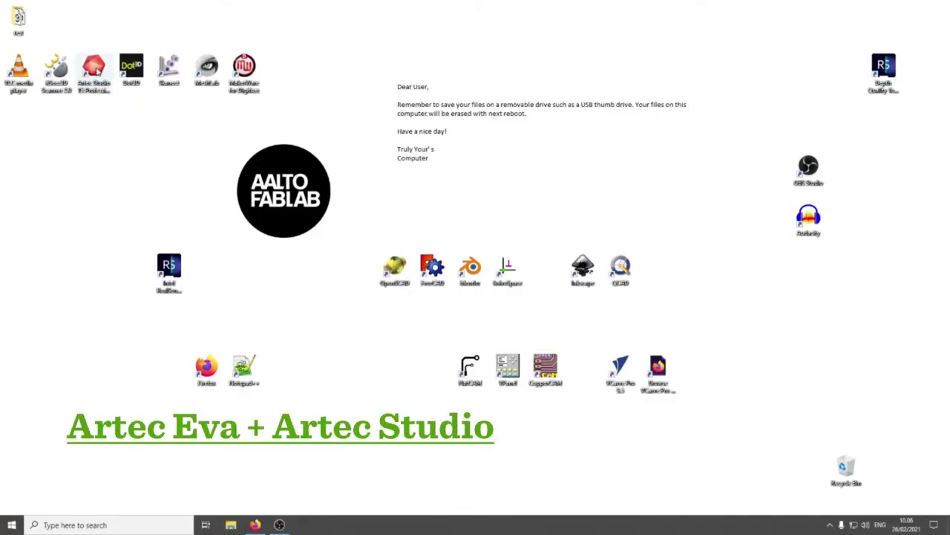
# - Launch Artec Studio 15 Professional and run a scan Preview from the Scan panel
pyautogui.click(108, 99)
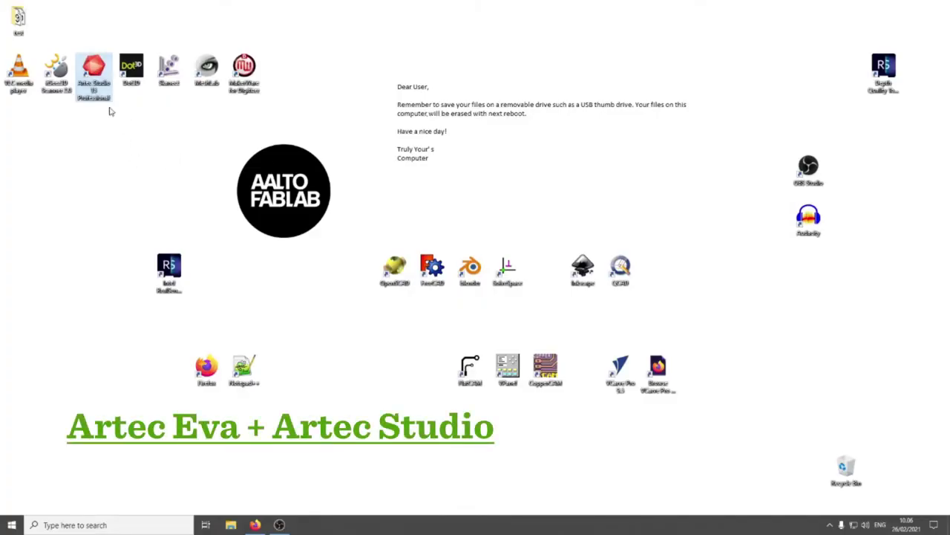
pyautogui.doubleClick(99, 69)
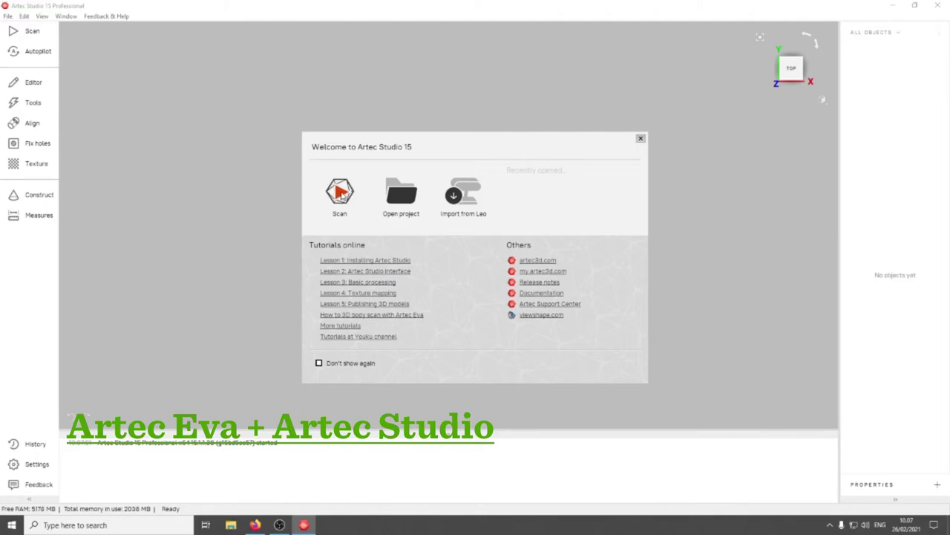
pyautogui.click(340, 193)
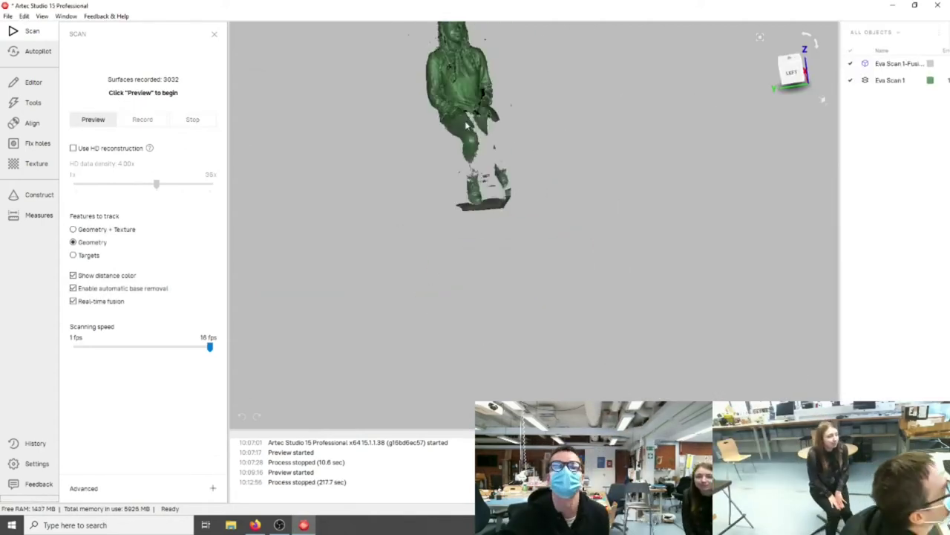
# - Toggle Eva Scan 1-Fusion off and back on to compare it with the raw scan
pyautogui.scroll(-1, 430, 224)
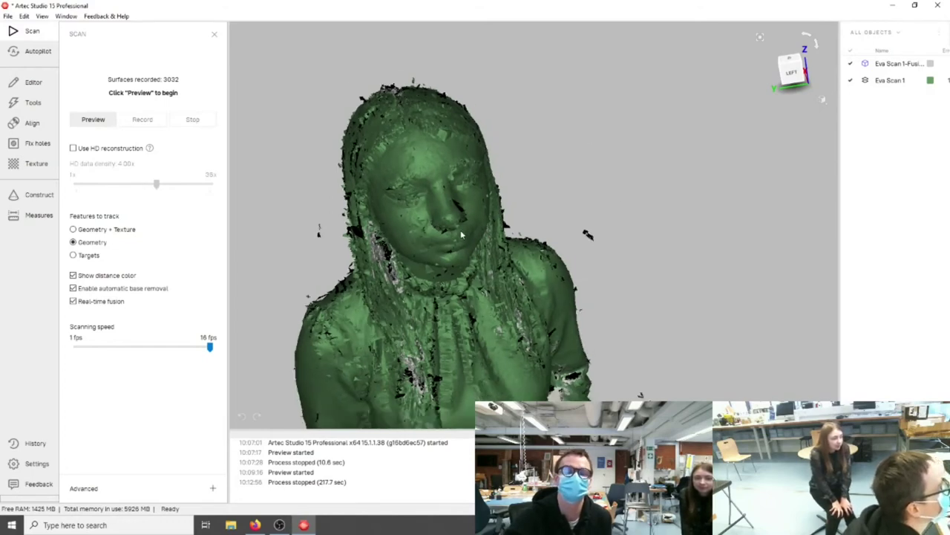
pyautogui.scroll(1, 463, 235)
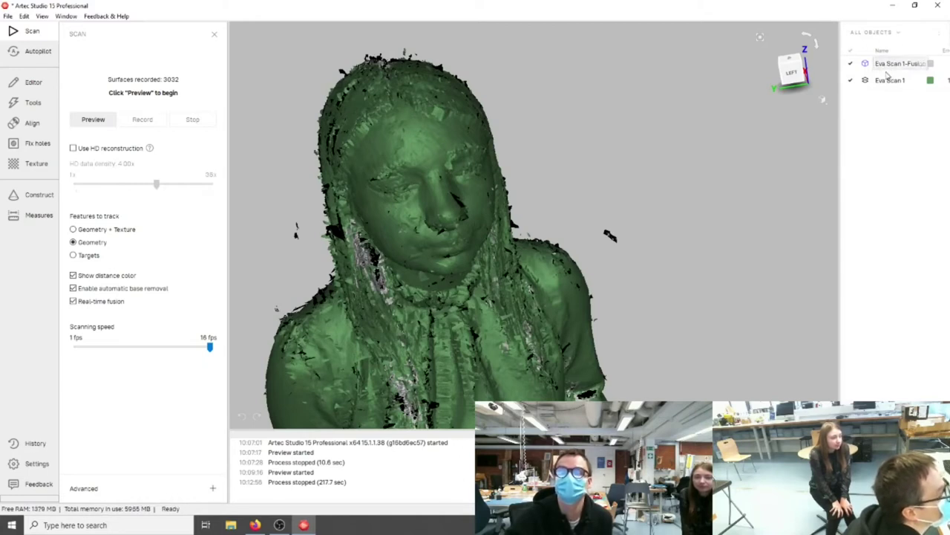
pyautogui.click(851, 64)
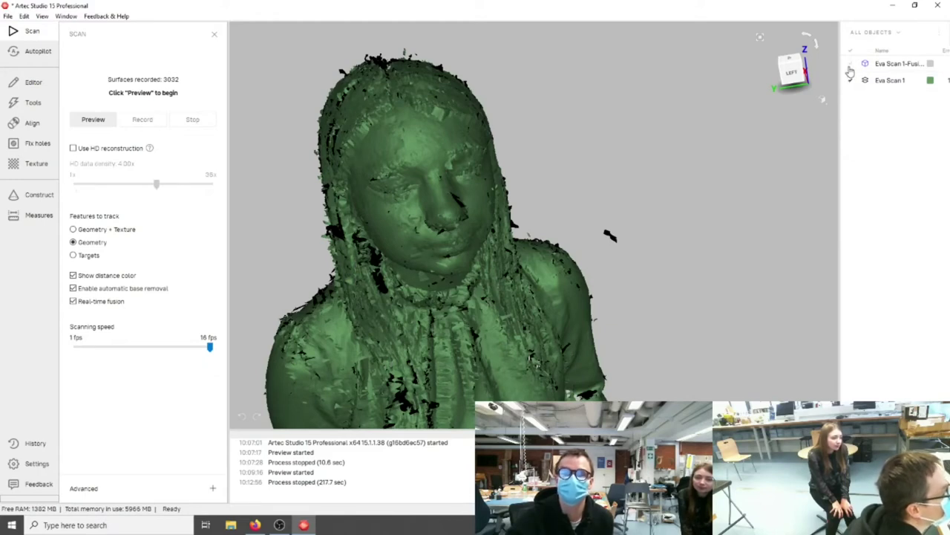
pyautogui.click(851, 65)
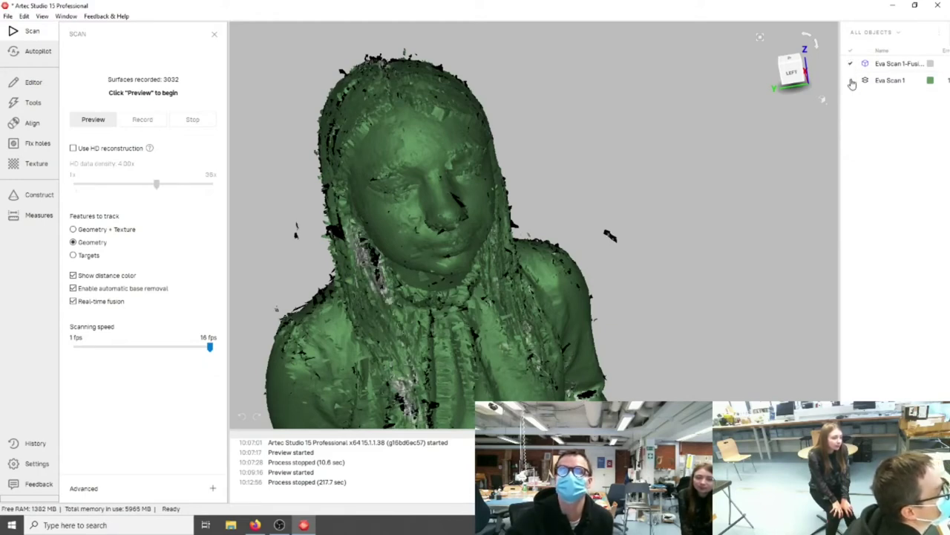
# - Uncheck the green Eva Scan 1 and orbit the grey fusion to see its other sides
pyautogui.click(852, 82)
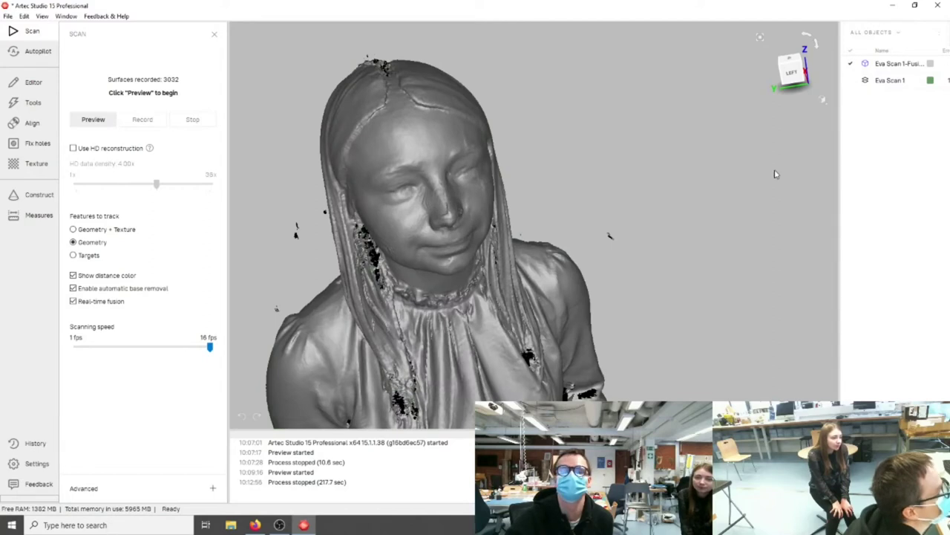
pyautogui.scroll(5, 493, 226)
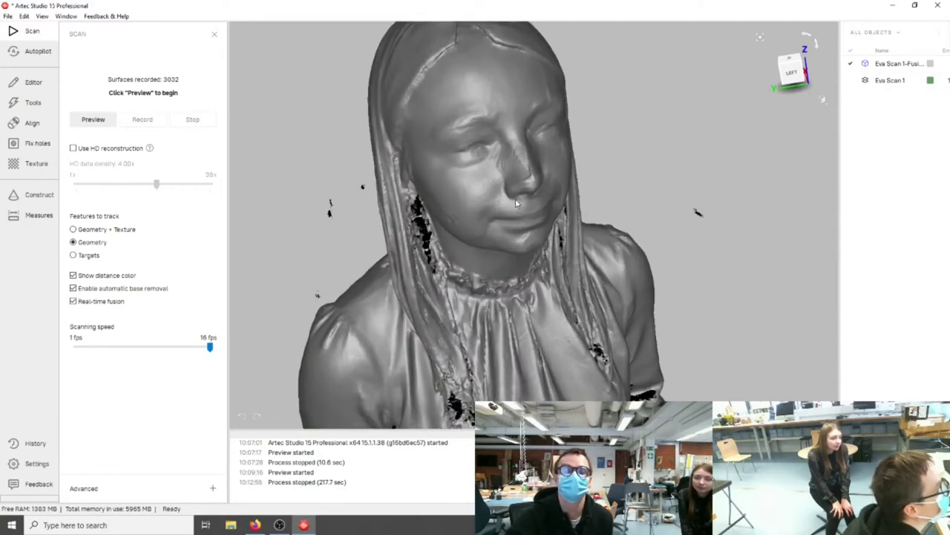
pyautogui.scroll(-6, 517, 198)
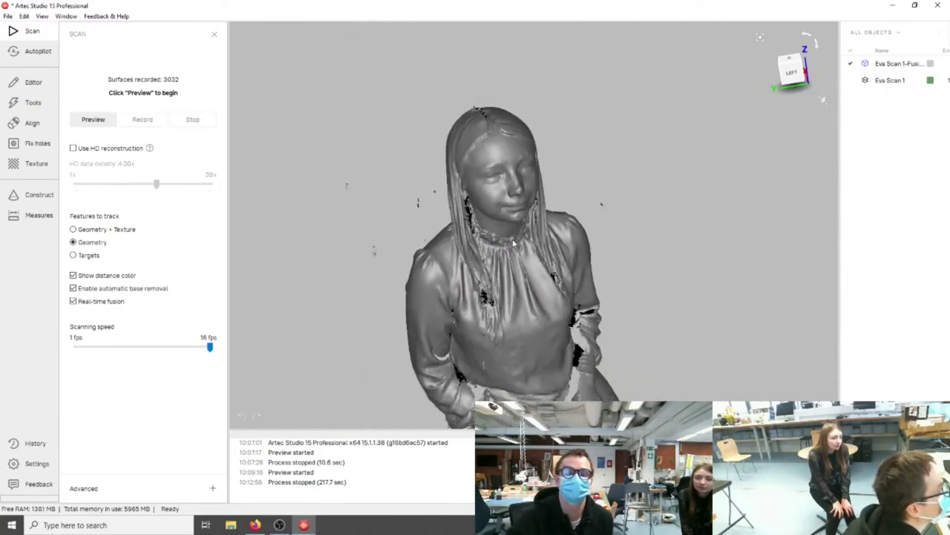
pyautogui.scroll(5, 517, 243)
pyautogui.scroll(-3, 517, 242)
pyautogui.moveTo(505, 339); pyautogui.dragTo(551, 271)
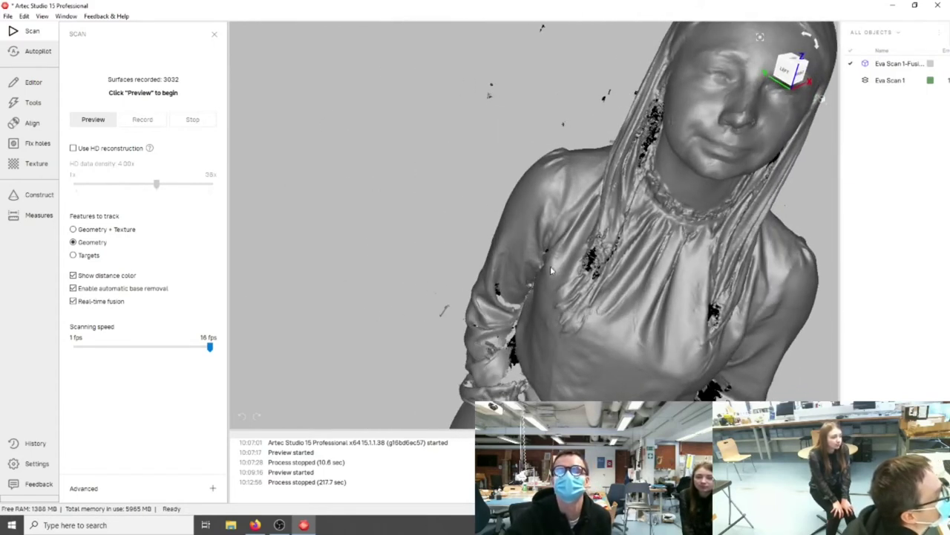
pyautogui.scroll(6, 551, 271)
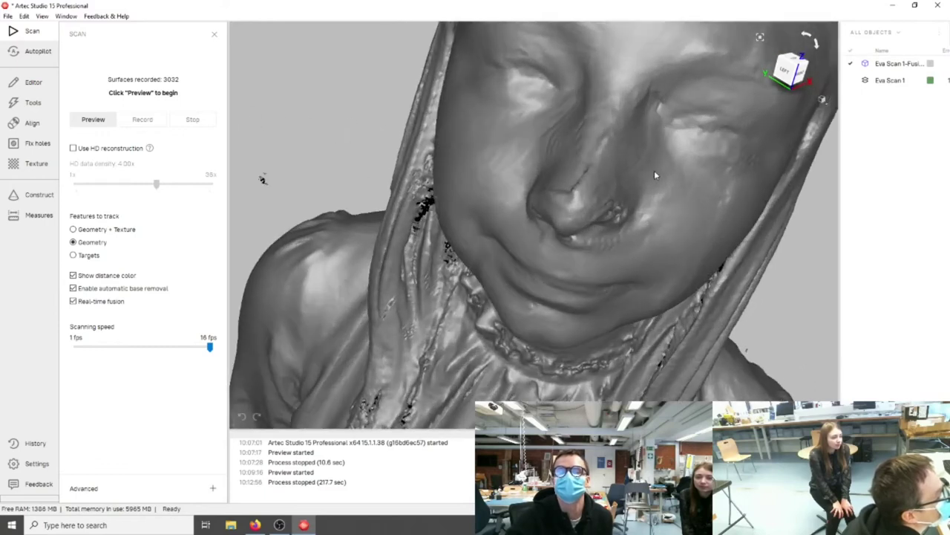
pyautogui.moveTo(655, 175); pyautogui.dragTo(654, 176)
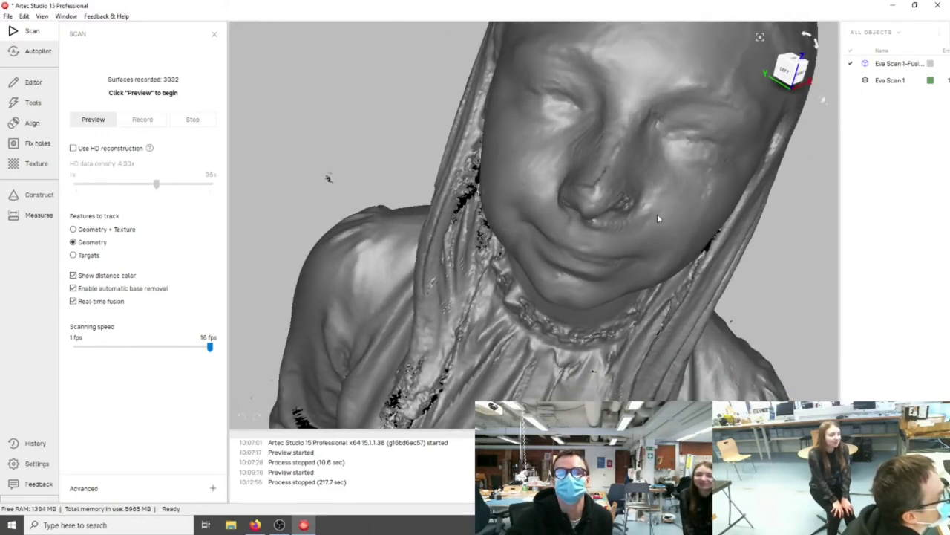
pyautogui.scroll(2, 657, 218)
pyautogui.moveTo(657, 218); pyautogui.dragTo(528, 208)
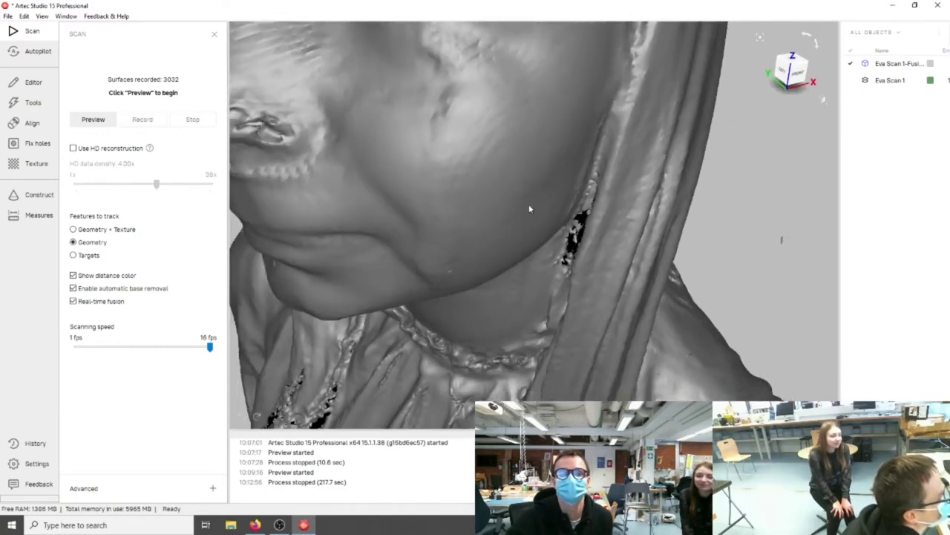
pyautogui.scroll(-4, 529, 209)
pyautogui.moveTo(418, 196); pyautogui.dragTo(488, 198)
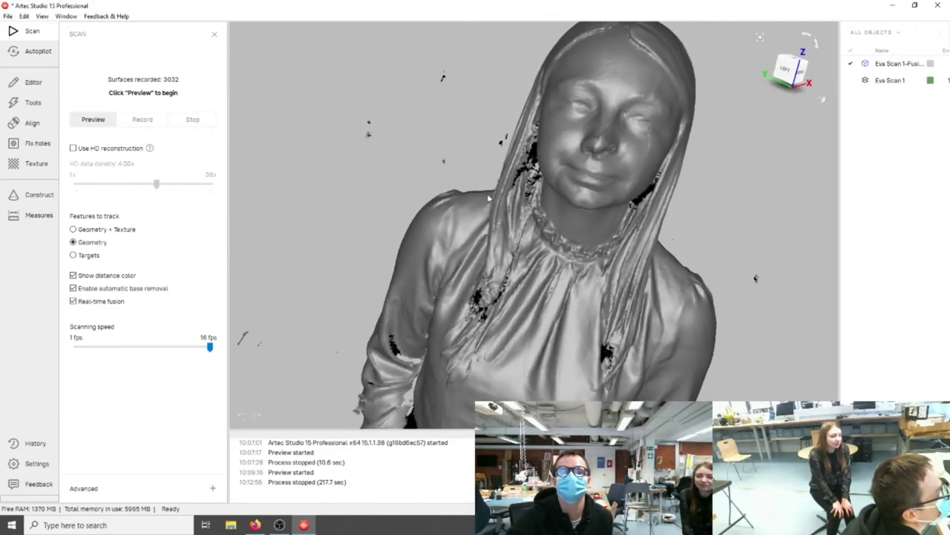
pyautogui.scroll(6, 591, 165)
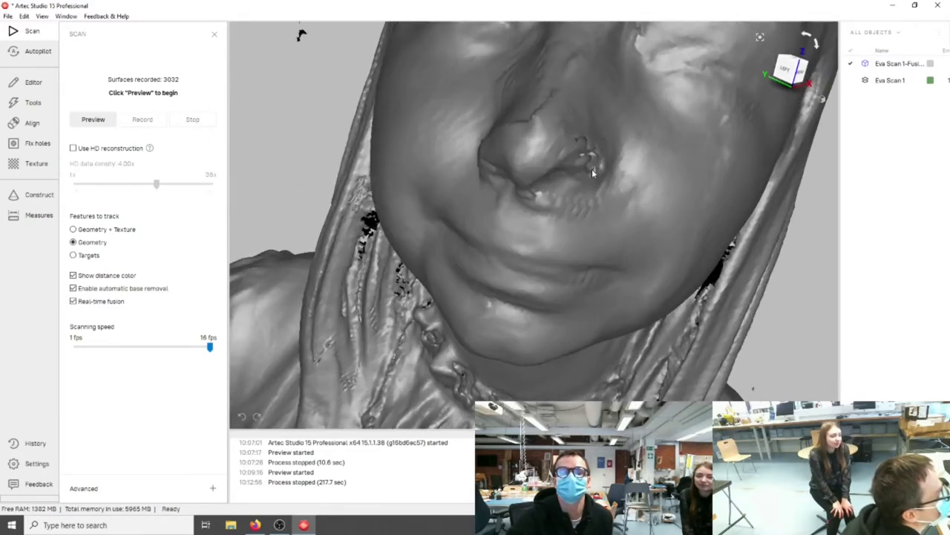
pyautogui.scroll(-6, 592, 169)
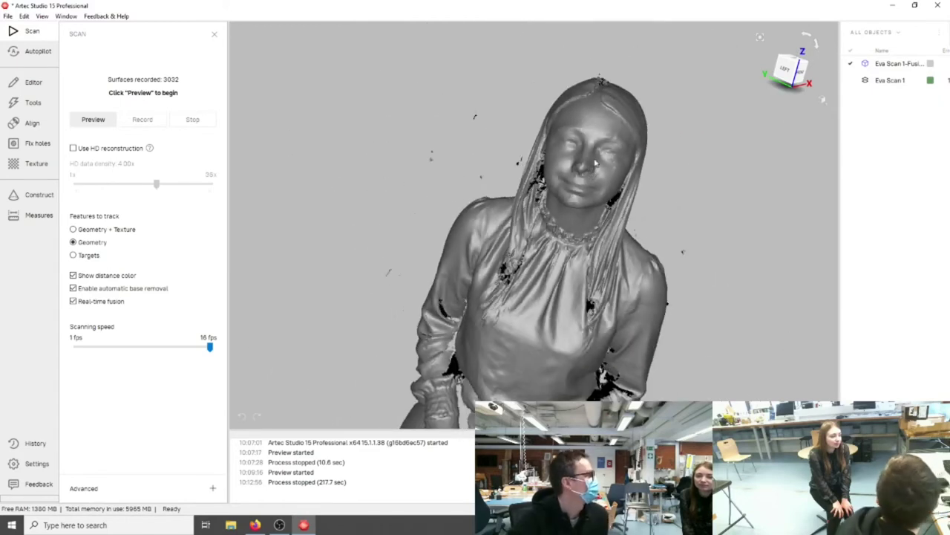
pyautogui.moveTo(596, 162); pyautogui.dragTo(565, 196)
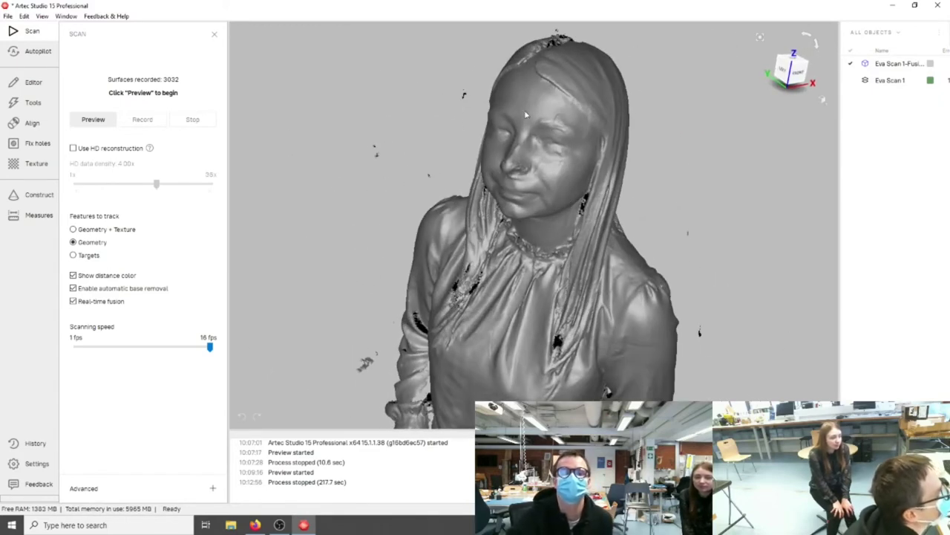
pyautogui.scroll(-8, 550, 203)
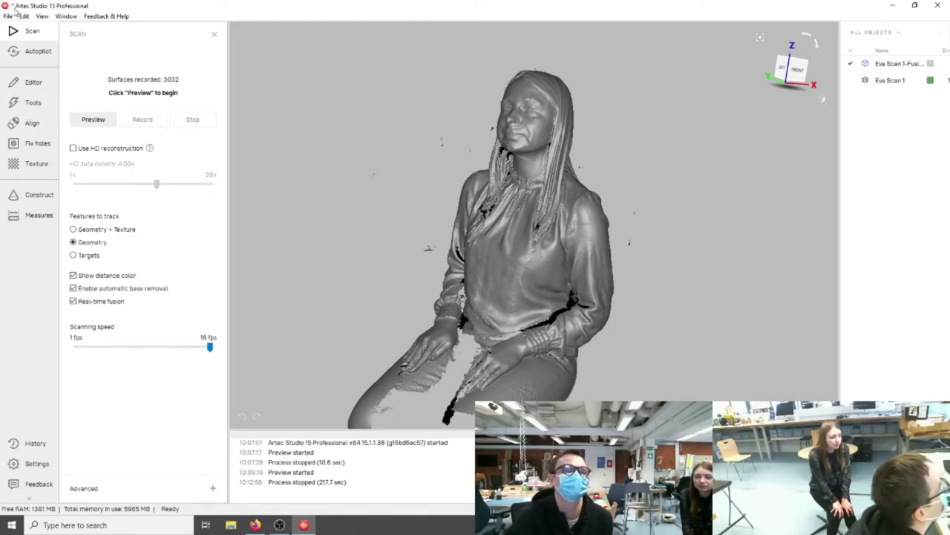
# - Choose Editor's Eraser with Selection mode set to Rectangular selection
pyautogui.click(33, 83)
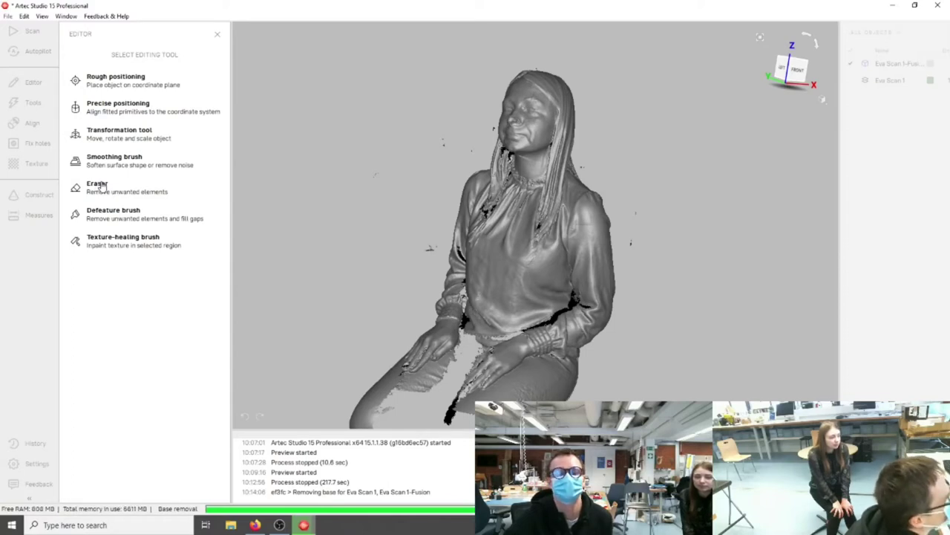
pyautogui.click(102, 186)
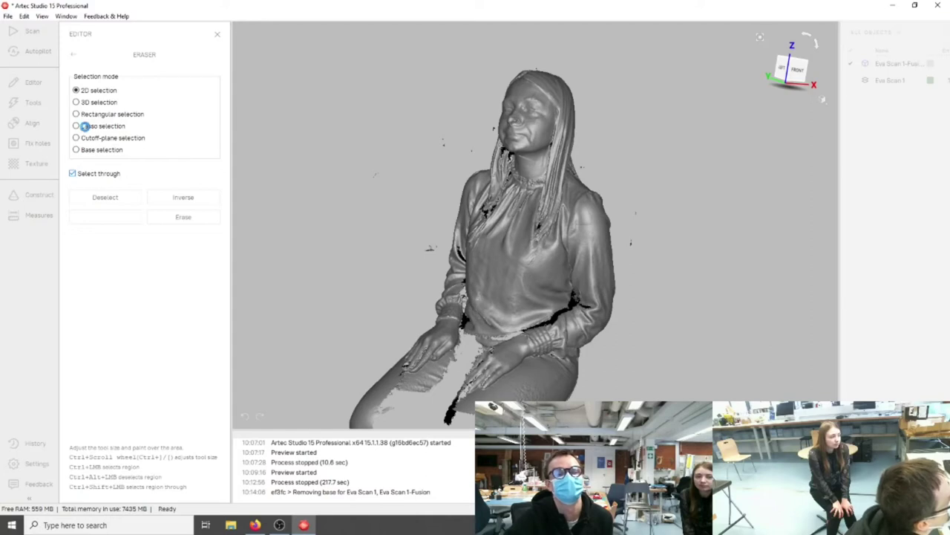
pyautogui.click(76, 114)
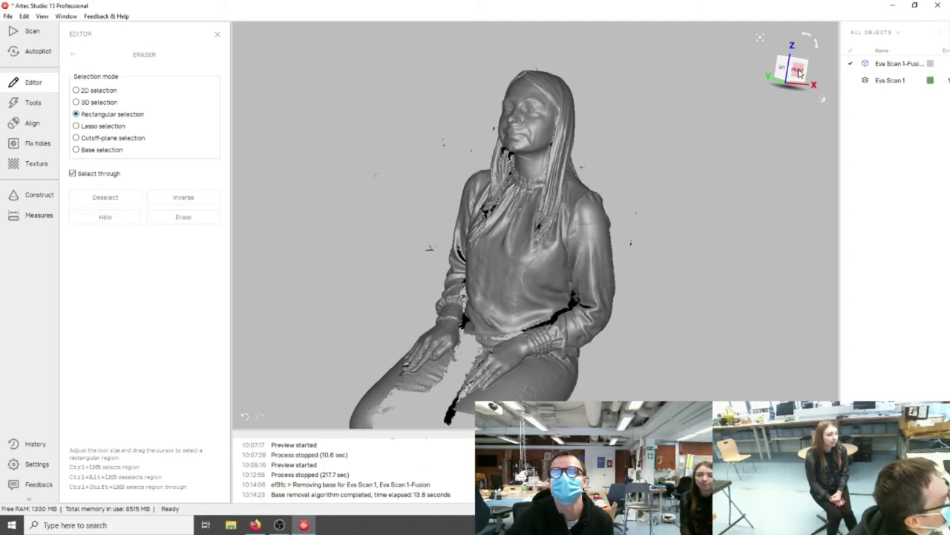
# - Snap the view to a side profile in orthogonal projection
pyautogui.click(799, 71)
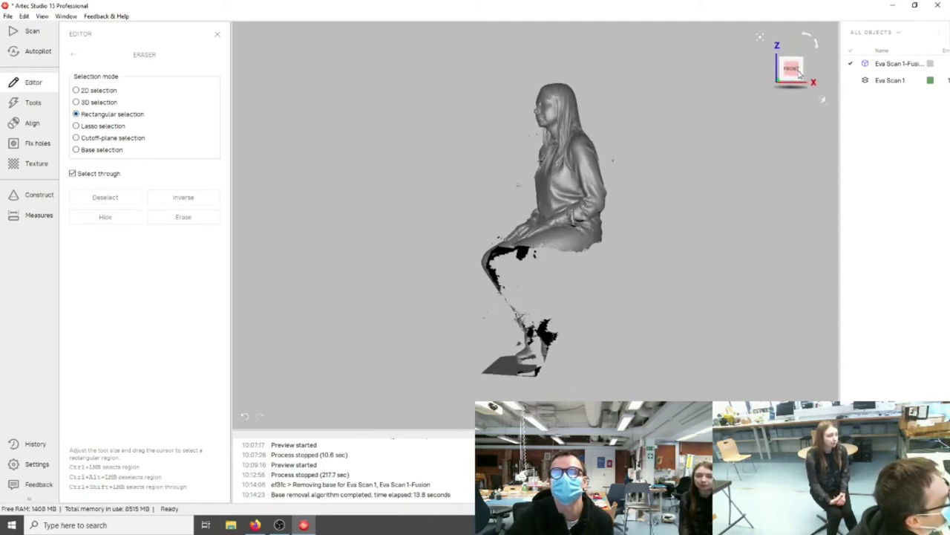
pyautogui.click(41, 15)
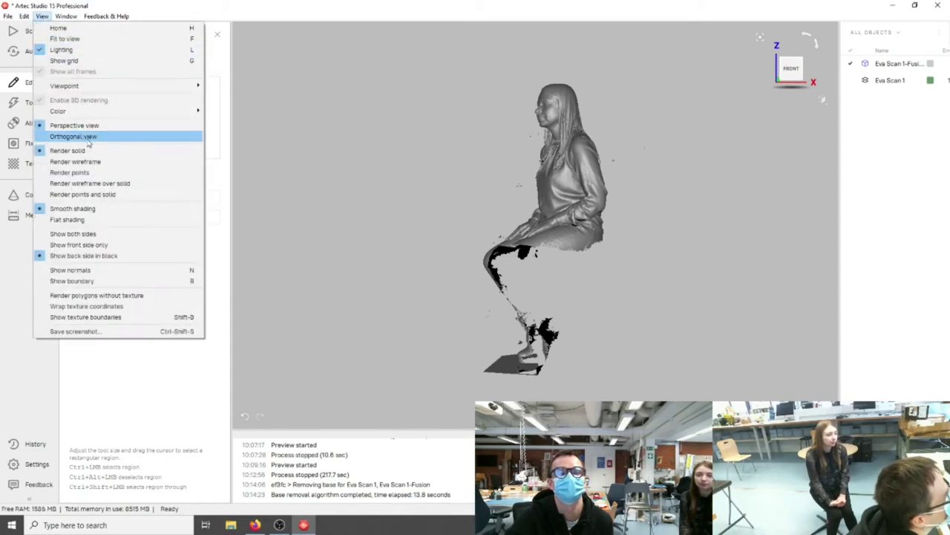
pyautogui.click(81, 137)
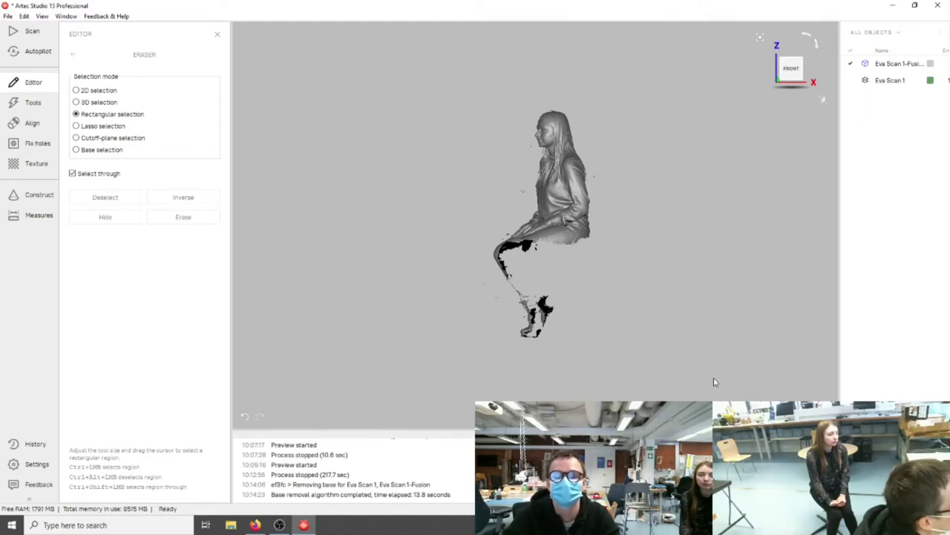
# - Erase the legs and ground below the seat, then orbit the cropped model
pyautogui.moveTo(708, 383)
pyautogui.mouseDown()
pyautogui.moveTo(444, 212)
pyautogui.moveTo(437, 233)
pyautogui.mouseUp()
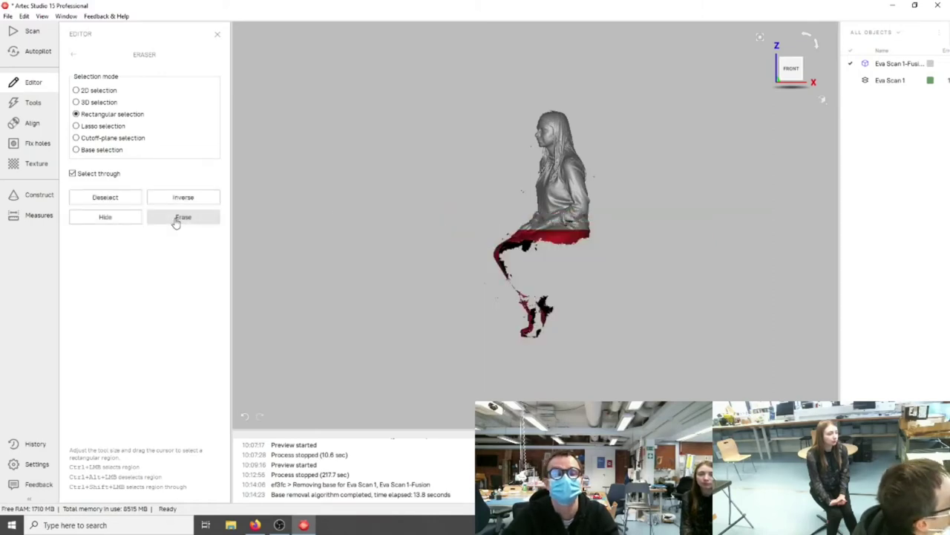
pyautogui.click(176, 220)
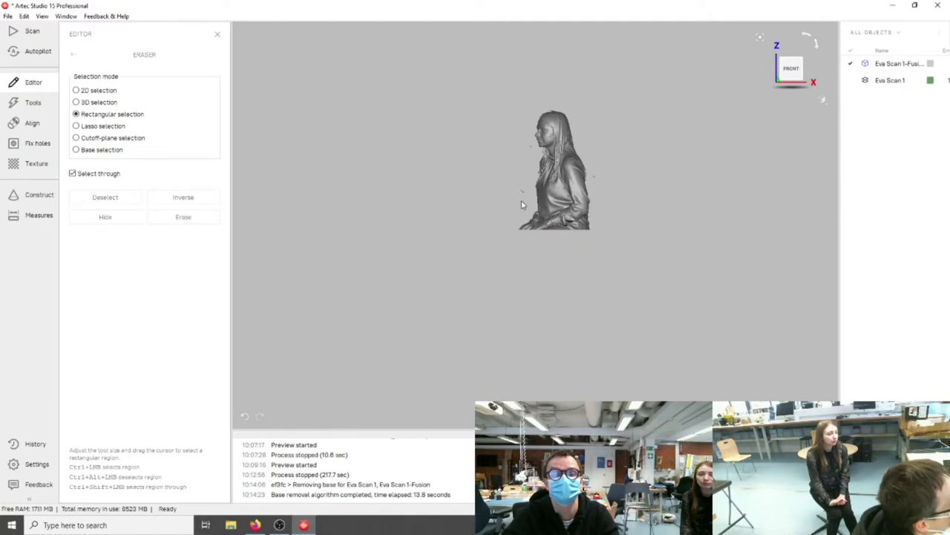
pyautogui.scroll(5, 520, 187)
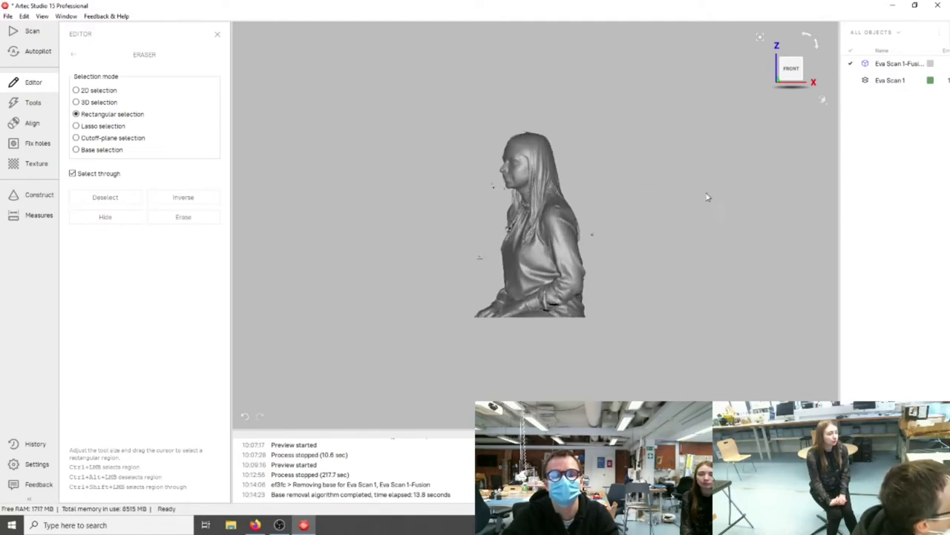
pyautogui.scroll(6, 647, 214)
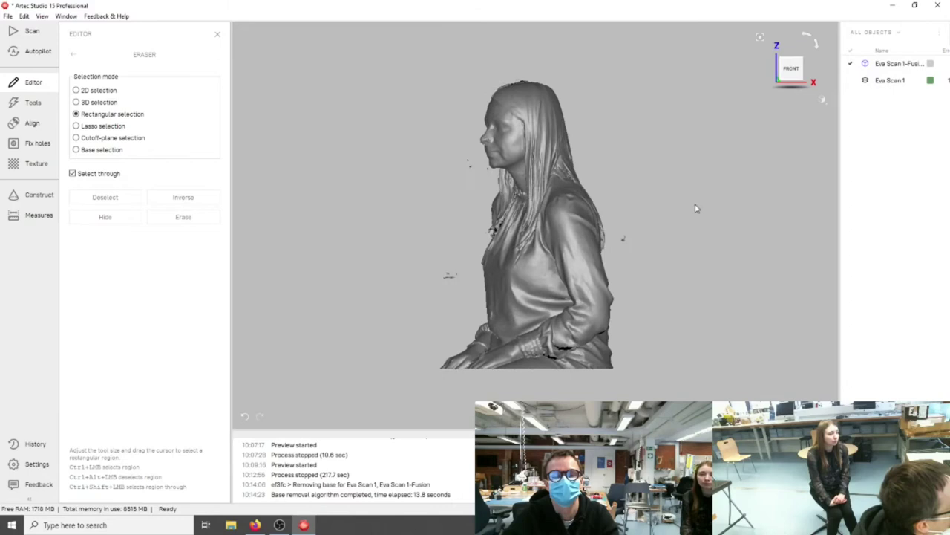
pyautogui.moveTo(610, 232); pyautogui.dragTo(464, 316)
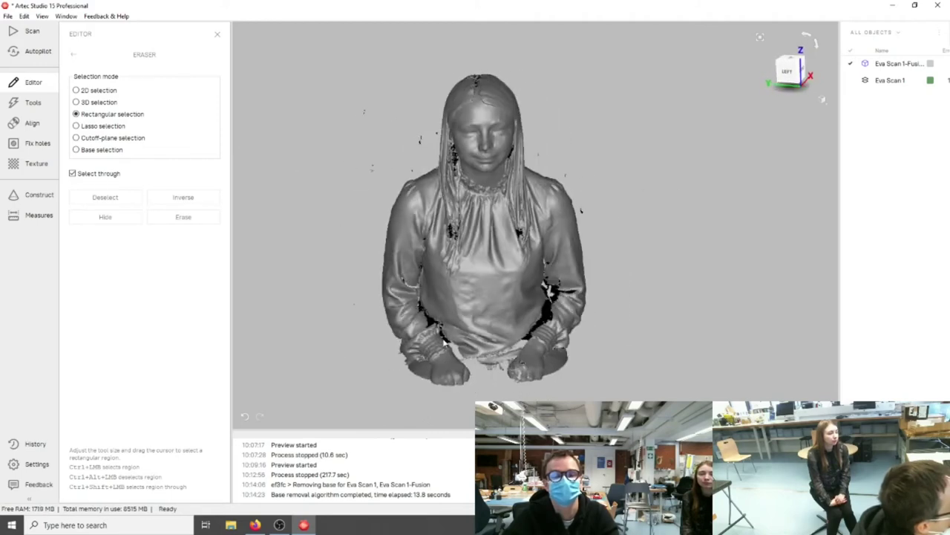
# - Apply the Small-object filter in Tools to remove fragments under 5000 polygons
pyautogui.click(34, 104)
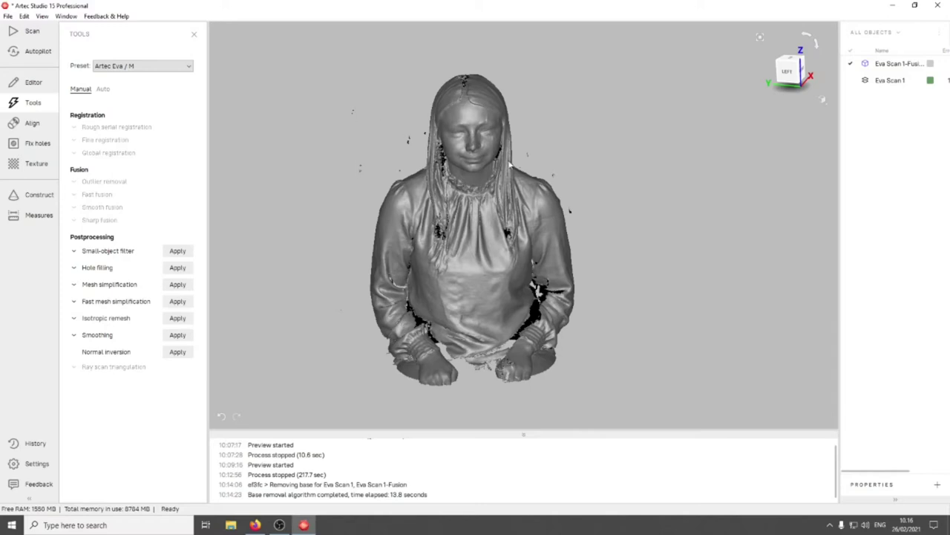
pyautogui.click(80, 252)
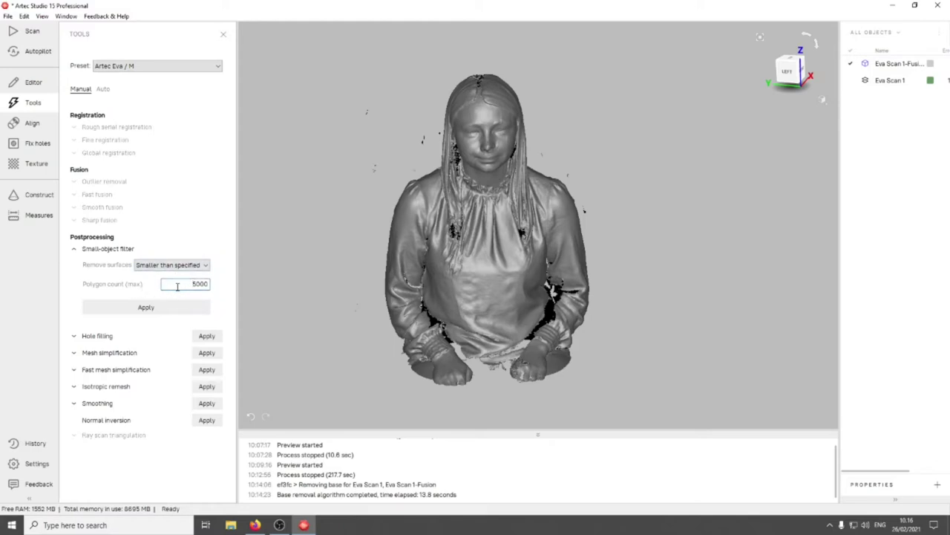
pyautogui.click(145, 307)
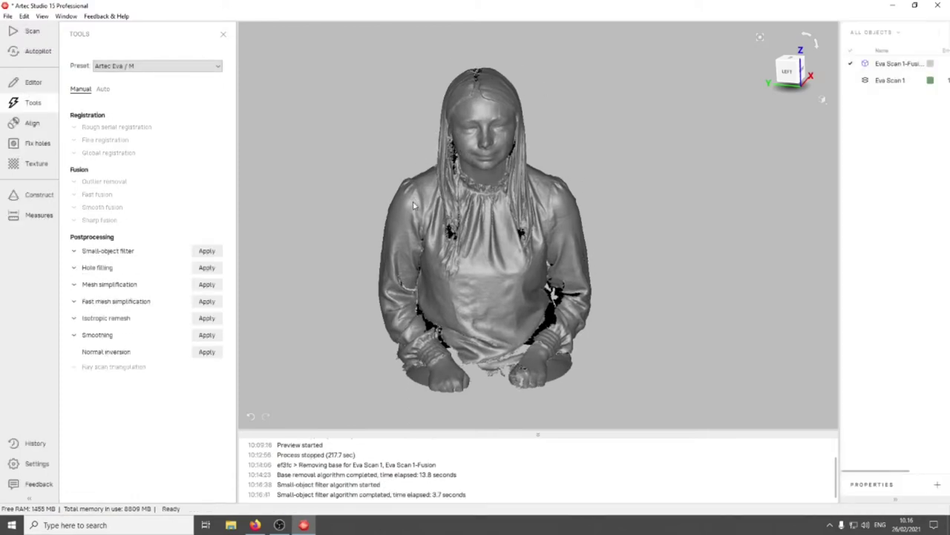
# - Apply automatic Hole filling in Postprocessing and turn the model to inspect it
pyautogui.moveTo(399, 193); pyautogui.dragTo(392, 216)
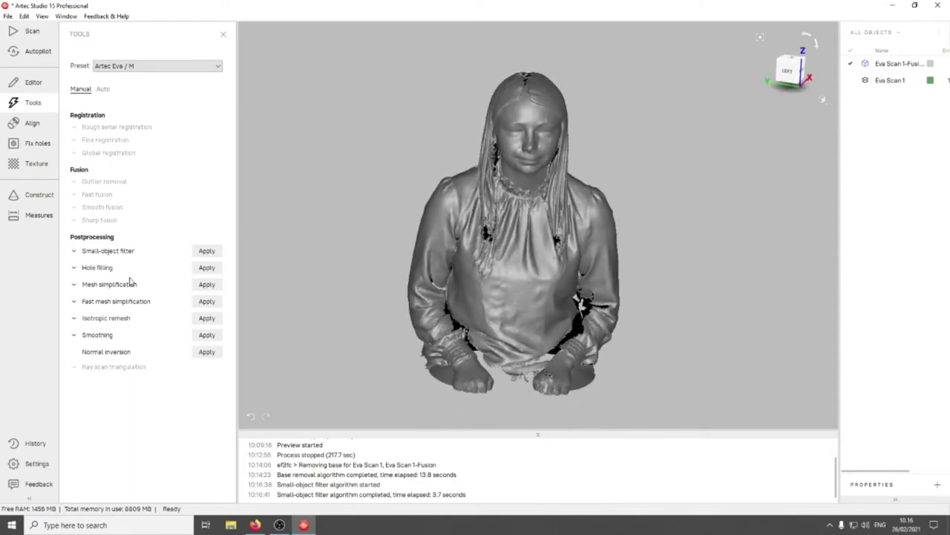
pyautogui.click(207, 268)
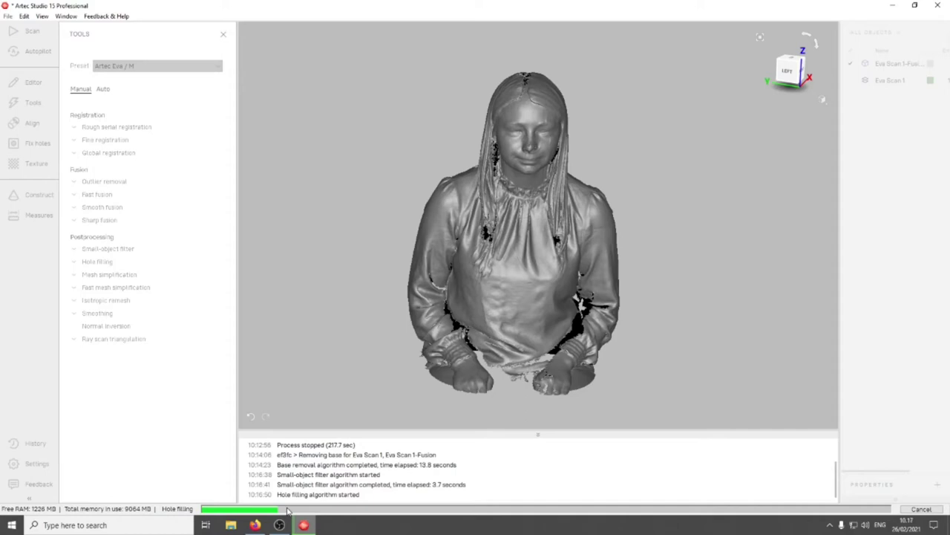
pyautogui.moveTo(594, 282); pyautogui.dragTo(445, 297)
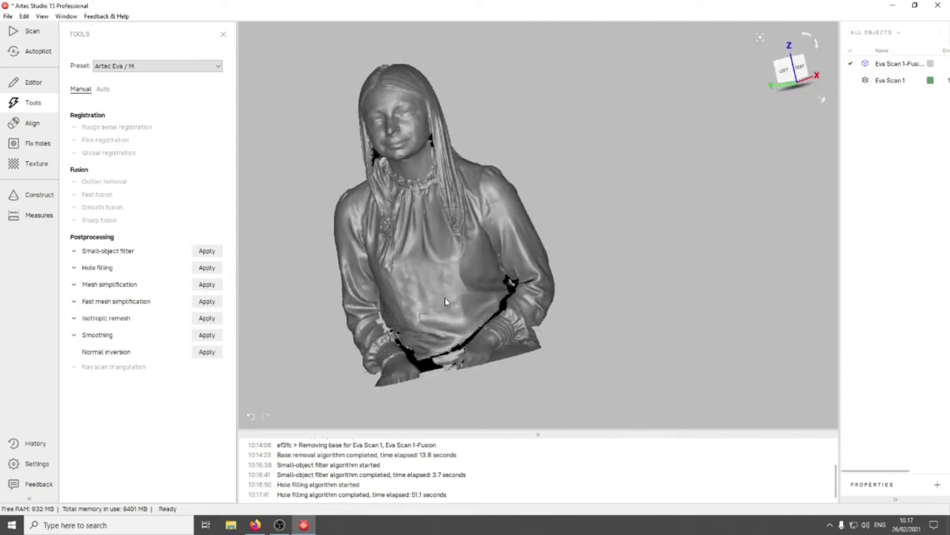
# - Apply Mesh simplification (which errors), then apply Smoothing to the scan
pyautogui.click(207, 286)
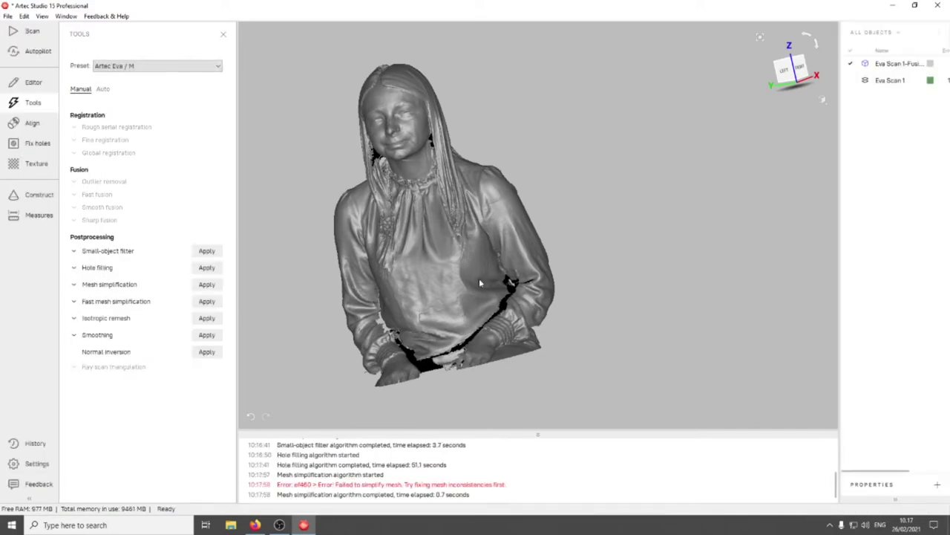
pyautogui.moveTo(479, 283); pyautogui.dragTo(534, 295)
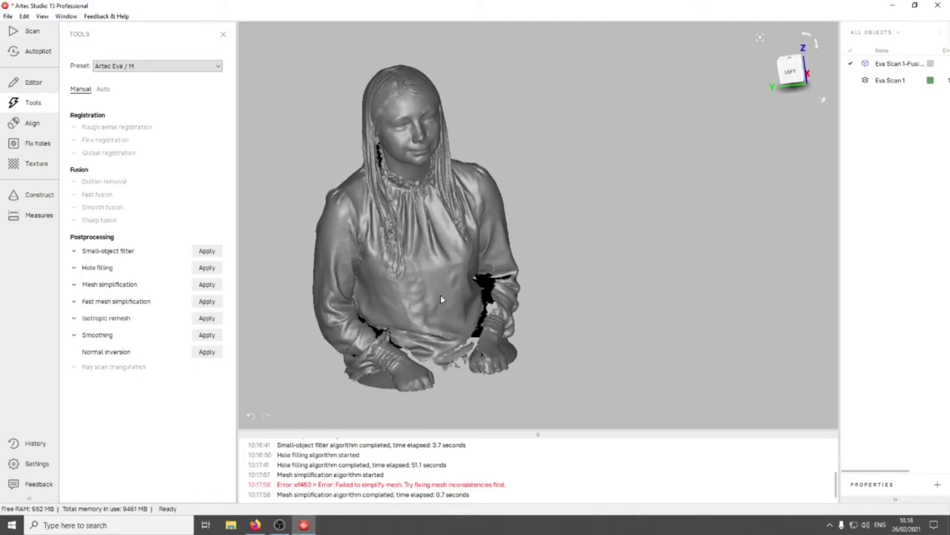
pyautogui.click(207, 336)
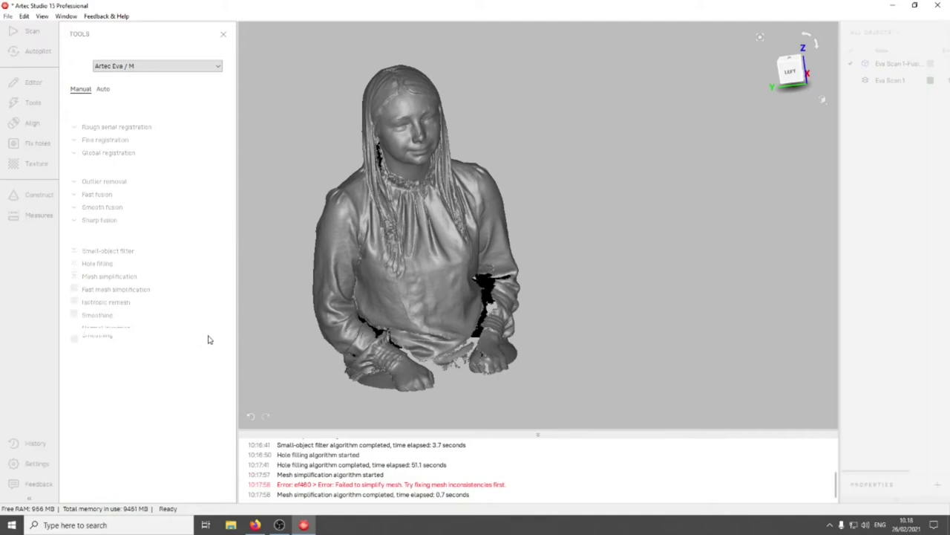
pyautogui.moveTo(410, 254); pyautogui.dragTo(364, 280)
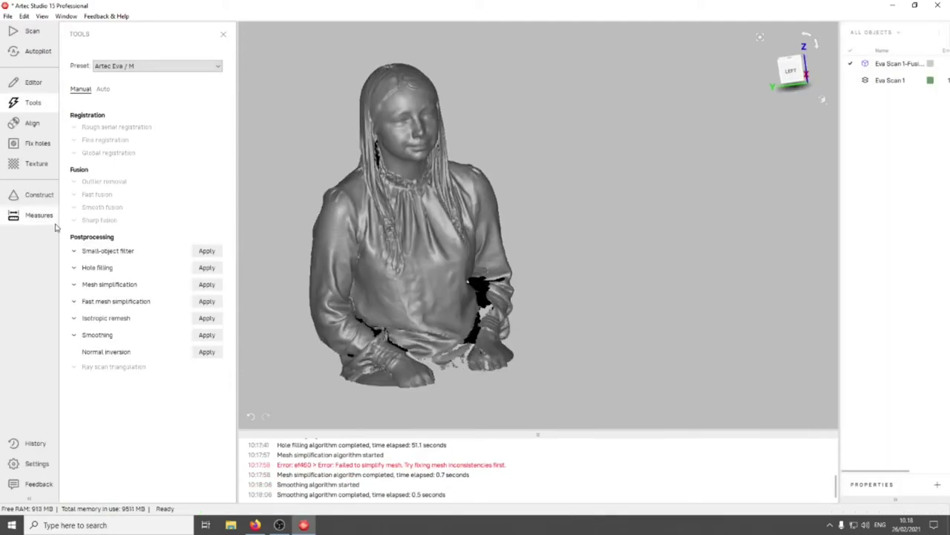
# - In Fix holes, fill the three largest holes: under the legs, behind the arm, and the next
pyautogui.click(33, 150)
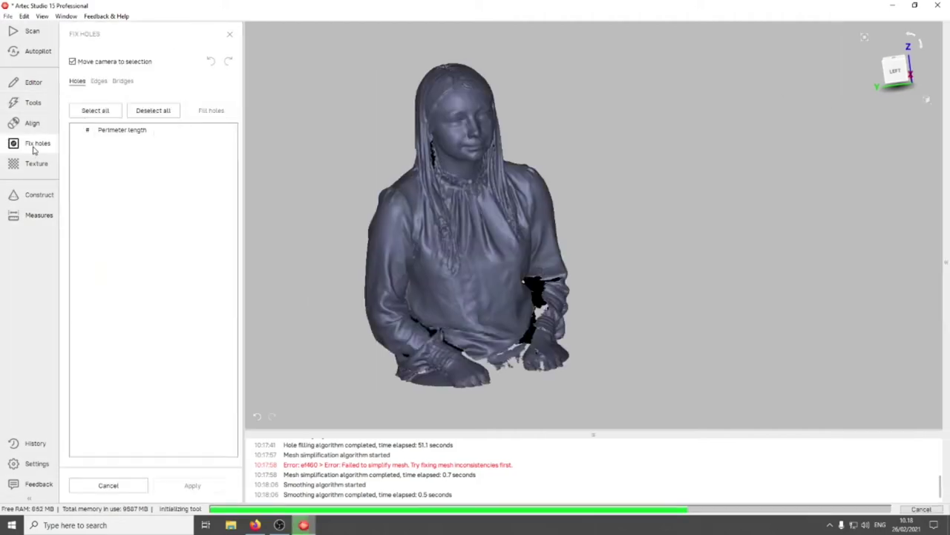
pyautogui.click(499, 360)
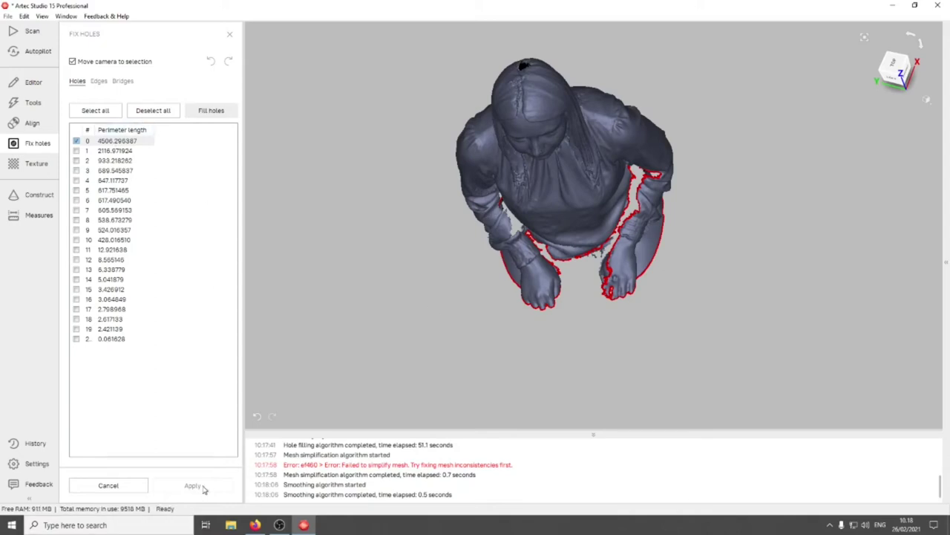
pyautogui.click(202, 111)
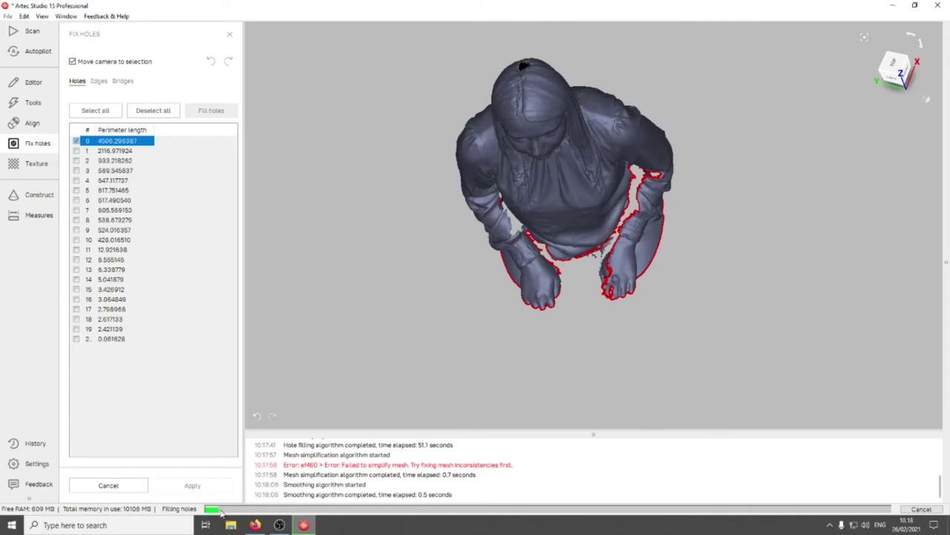
pyautogui.click(76, 140)
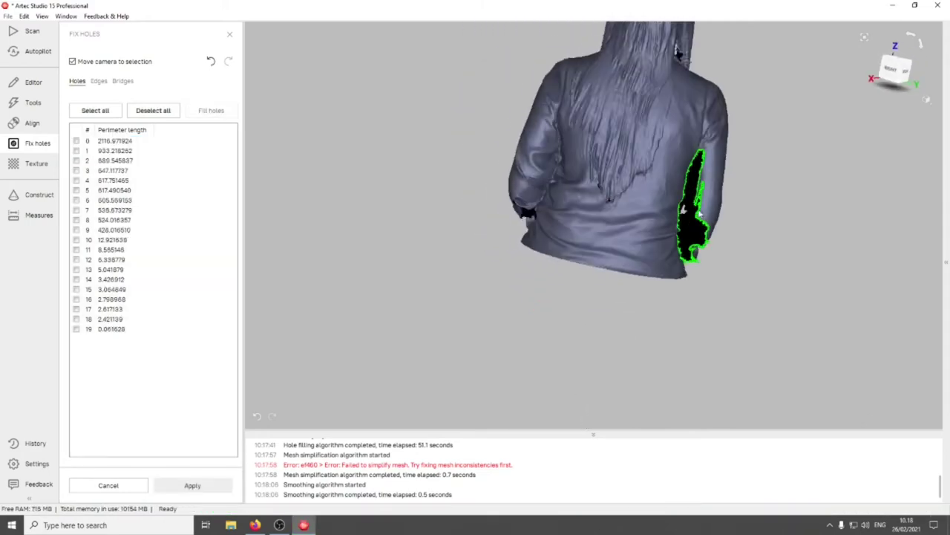
pyautogui.click(210, 112)
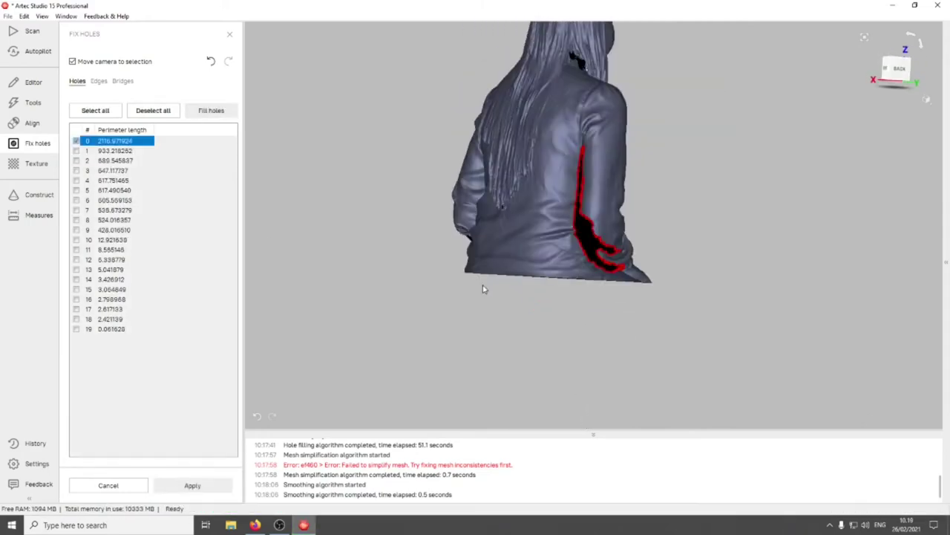
pyautogui.click(76, 151)
pyautogui.click(211, 110)
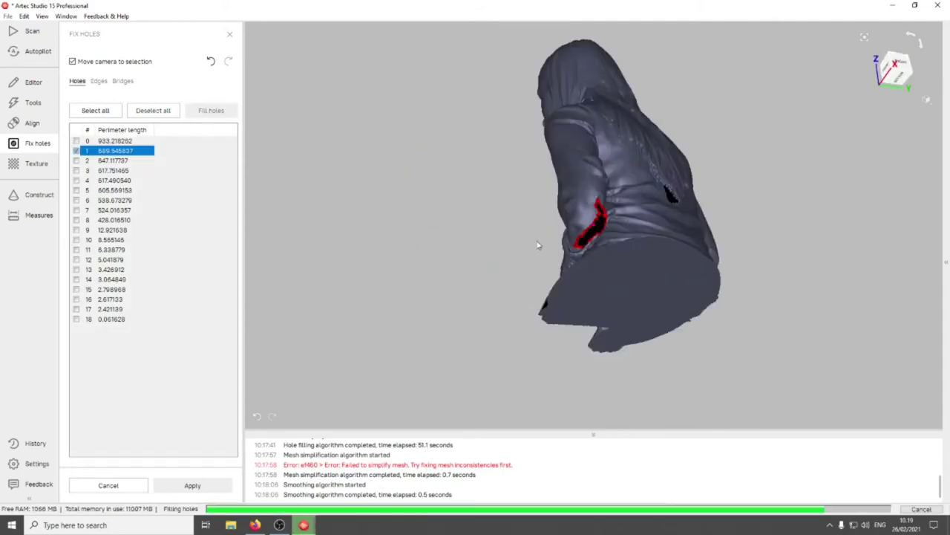
# - Fill all remaining holes, answer No to the exit prompt, and apply the fix
pyautogui.click(85, 112)
pyautogui.click(208, 110)
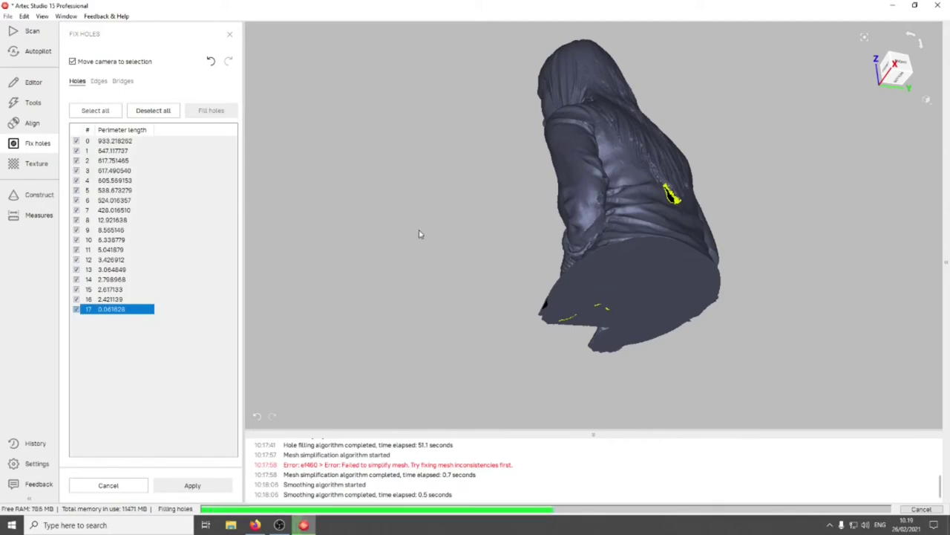
pyautogui.moveTo(599, 162); pyautogui.dragTo(456, 206)
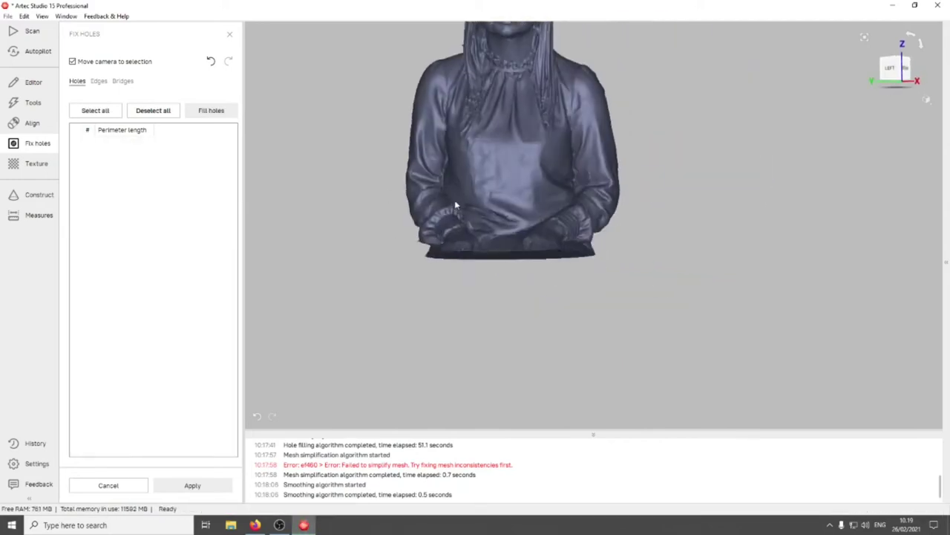
pyautogui.click(30, 106)
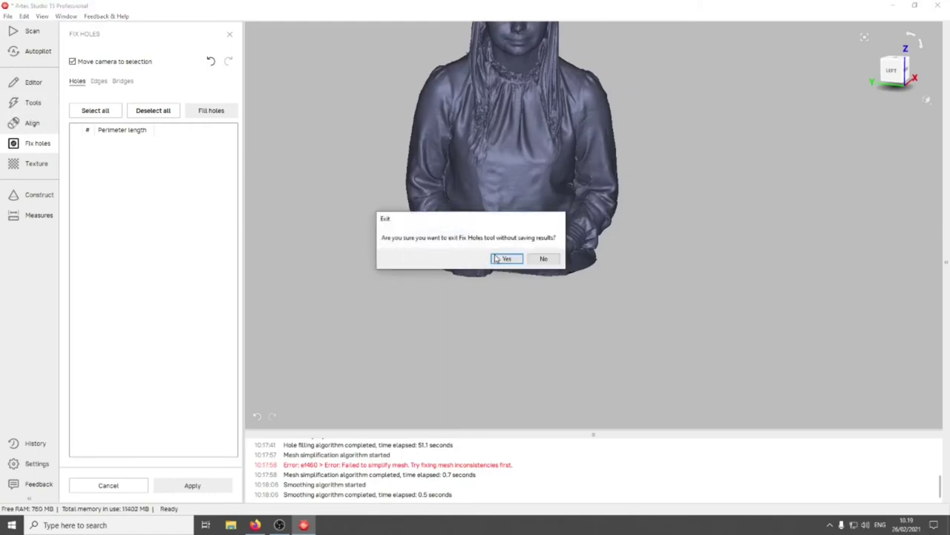
pyautogui.click(545, 259)
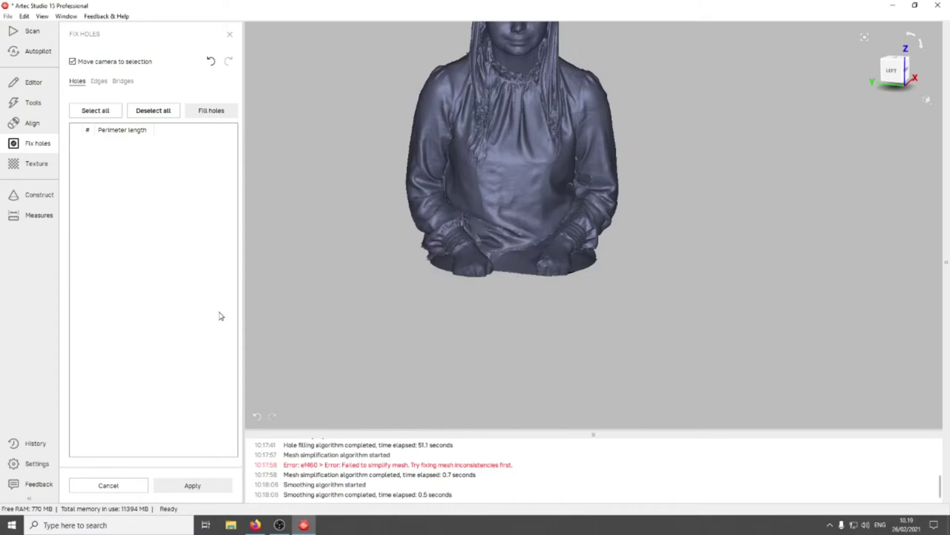
pyautogui.click(208, 488)
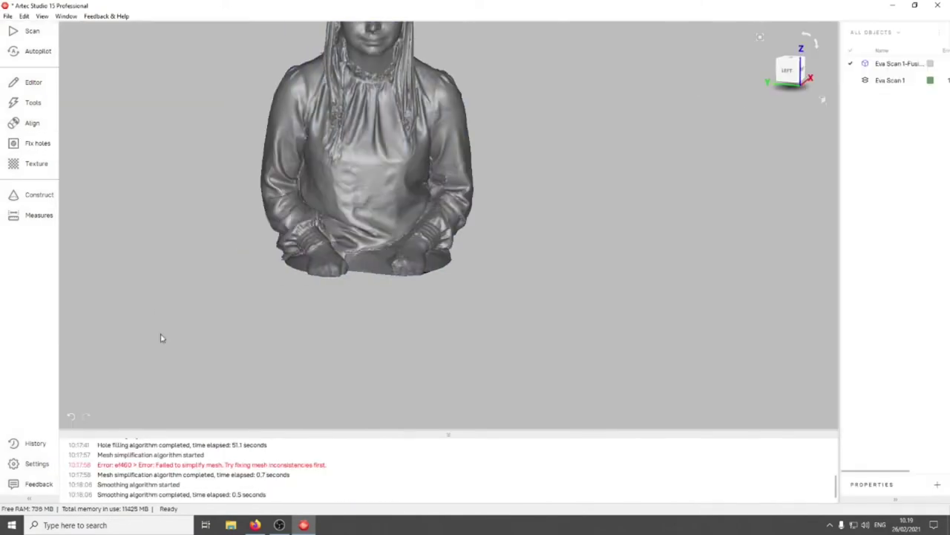
# - Apply Fast mesh simplification from Tools to cut the polygon count
pyautogui.click(29, 104)
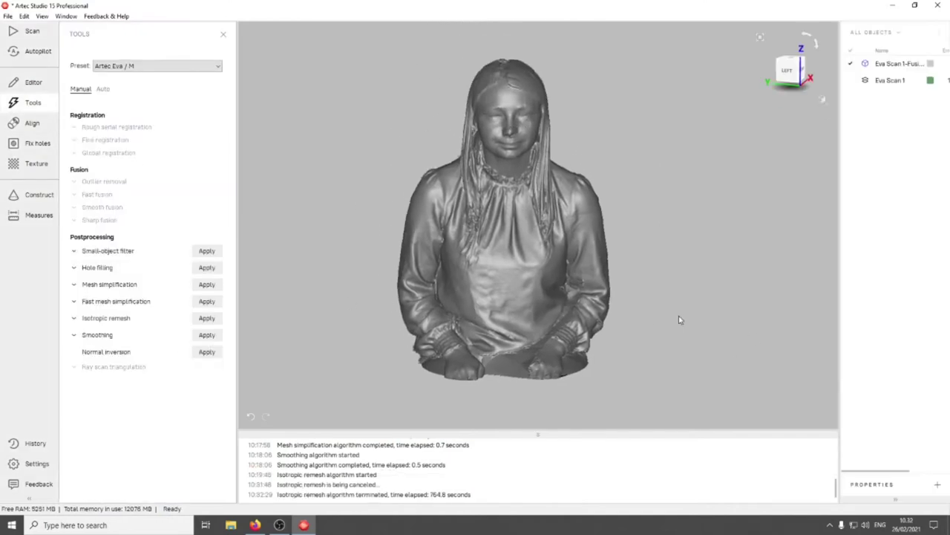
pyautogui.moveTo(680, 320); pyautogui.dragTo(541, 288)
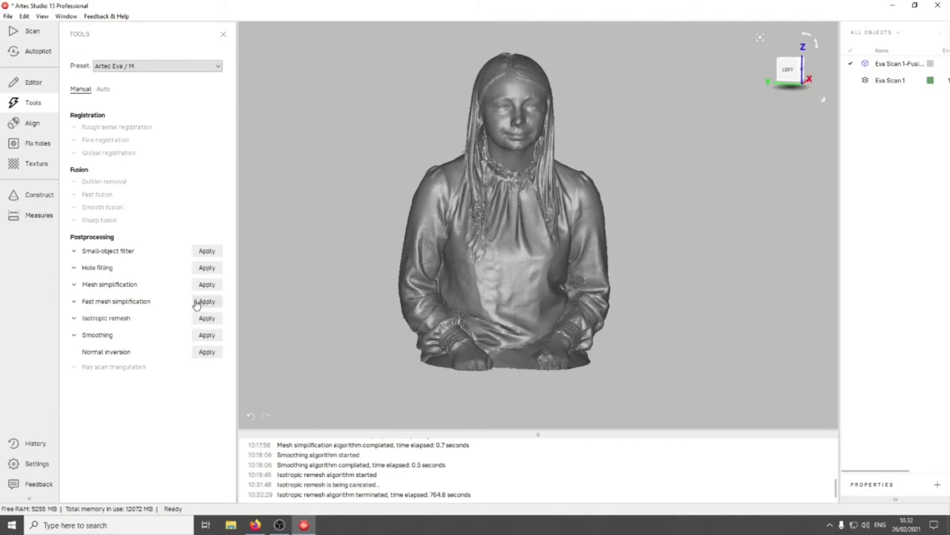
pyautogui.click(206, 302)
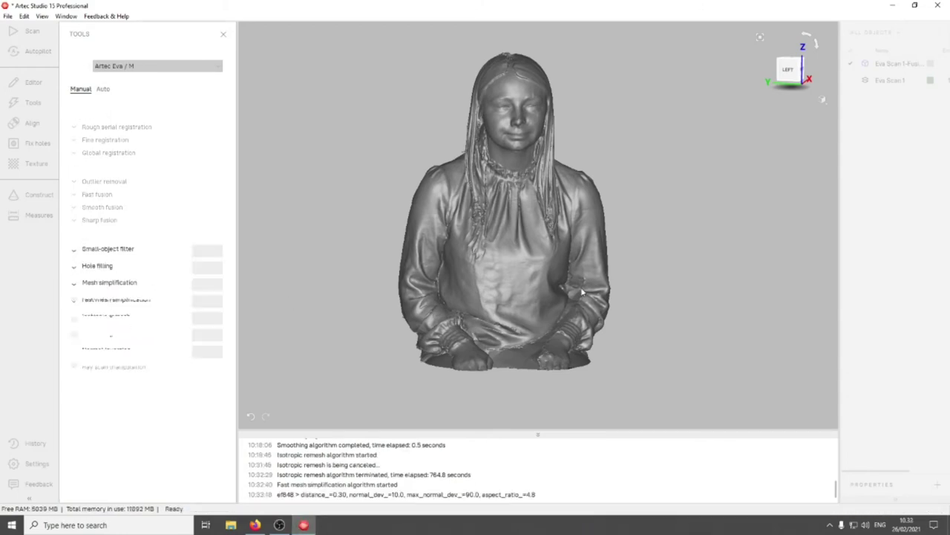
pyautogui.moveTo(583, 294)
pyautogui.mouseDown()
pyautogui.moveTo(619, 237)
pyautogui.moveTo(569, 252)
pyautogui.moveTo(576, 244)
pyautogui.moveTo(671, 230)
pyautogui.moveTo(689, 361)
pyautogui.moveTo(479, 244)
pyautogui.moveTo(487, 255)
pyautogui.moveTo(578, 282)
pyautogui.mouseUp()
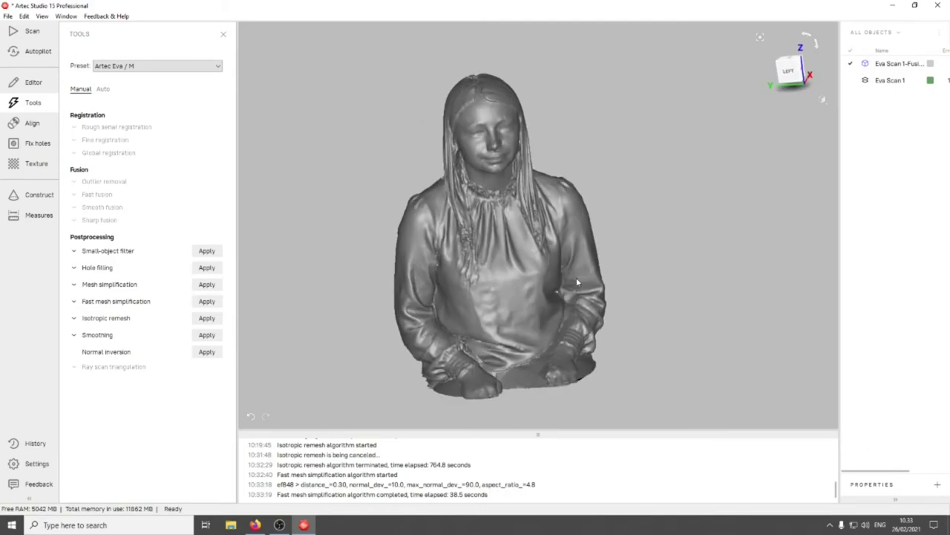
# - Smooth the simplified mesh again and orbit to inspect the result
pyautogui.click(207, 335)
pyautogui.moveTo(587, 315); pyautogui.dragTo(542, 238)
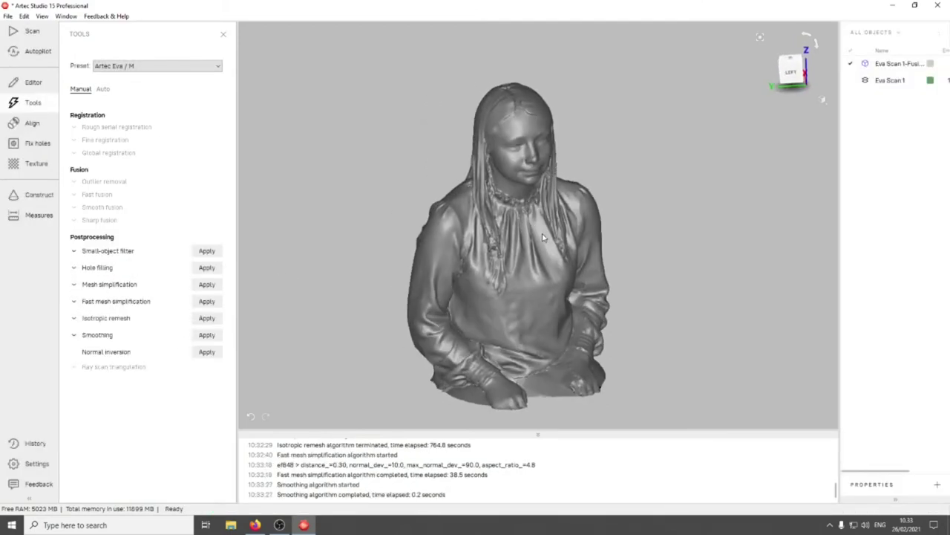
pyautogui.scroll(3, 507, 188)
pyautogui.moveTo(509, 190); pyautogui.dragTo(475, 239)
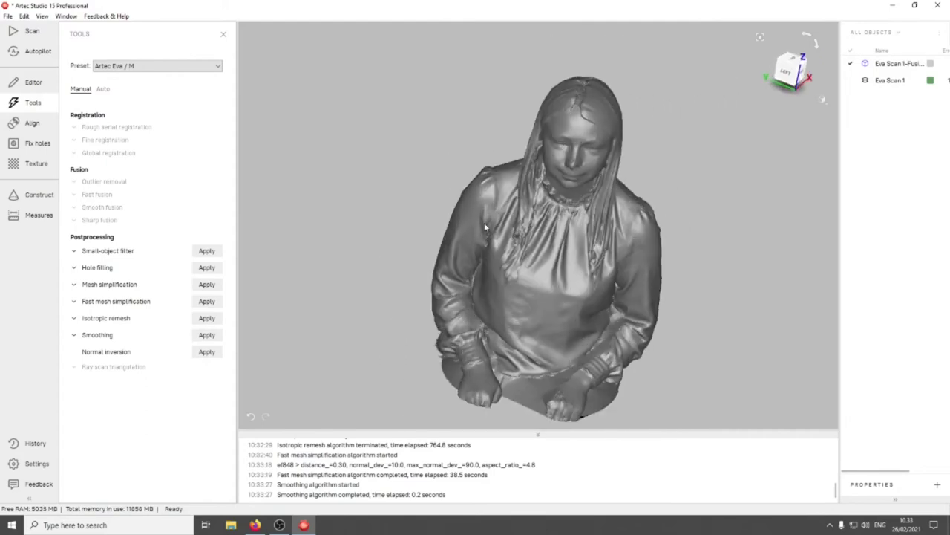
# - Select the fused scan and export it as a mesh, keeping the STL format
pyautogui.click(894, 65)
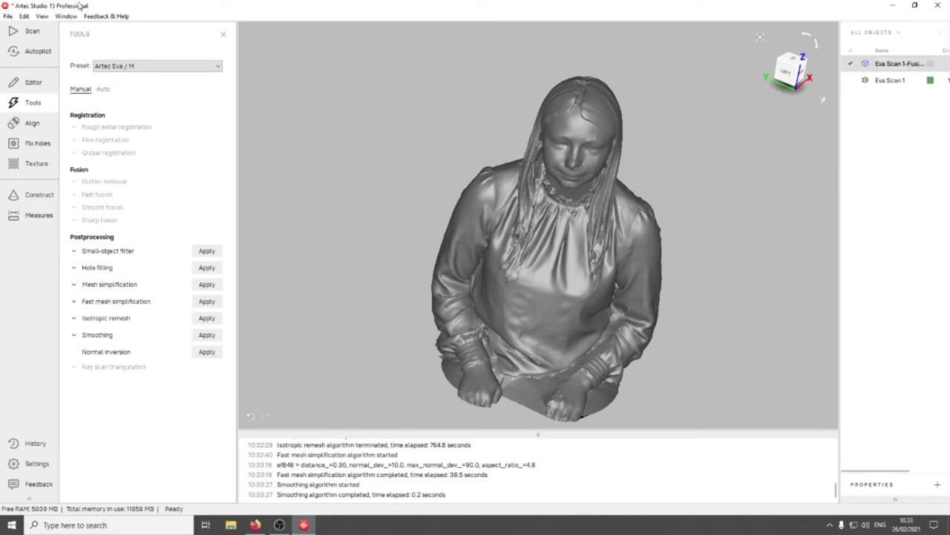
pyautogui.click(9, 16)
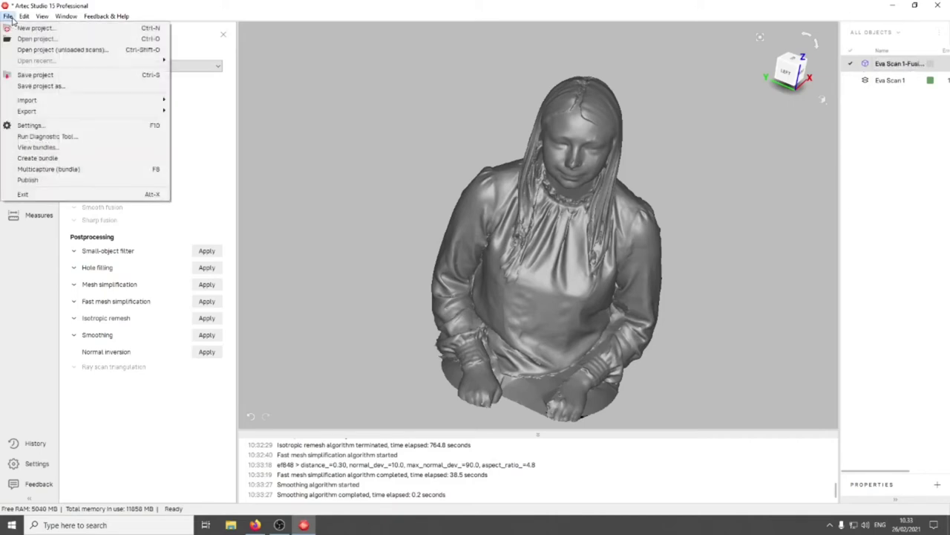
pyautogui.moveTo(53, 113)
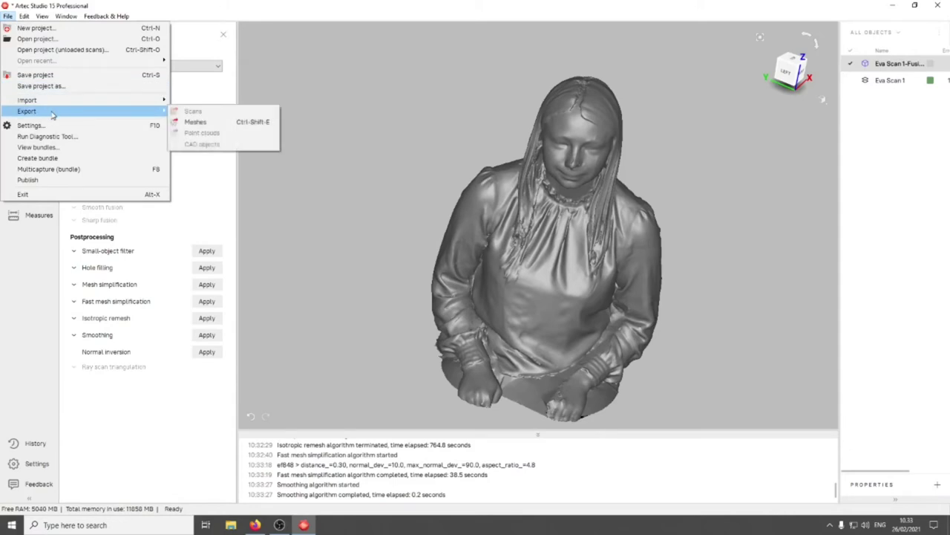
pyautogui.click(221, 123)
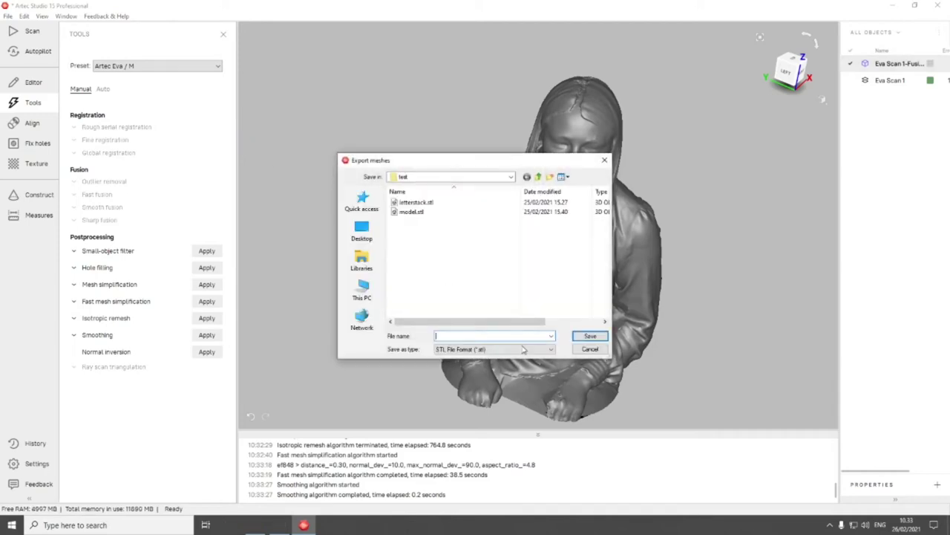
pyautogui.click(536, 352)
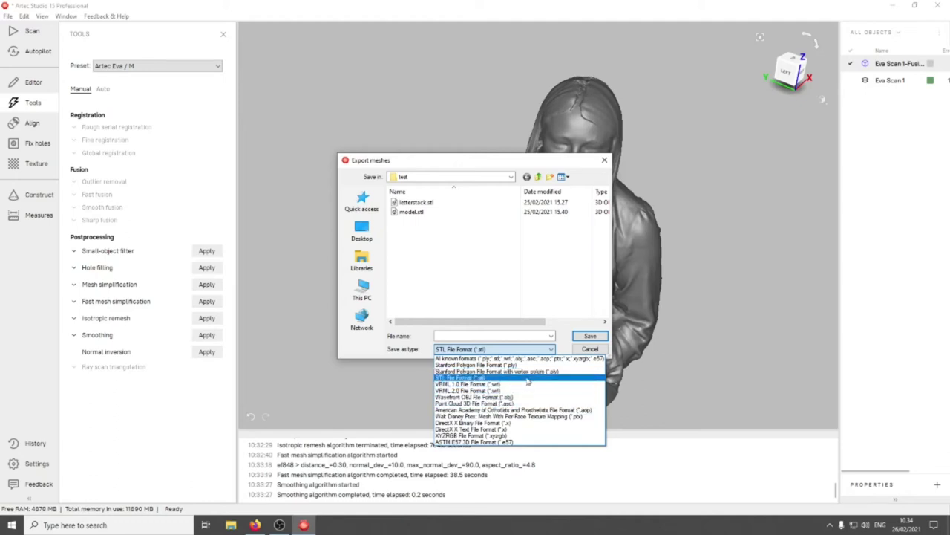
pyautogui.click(524, 377)
pyautogui.click(496, 336)
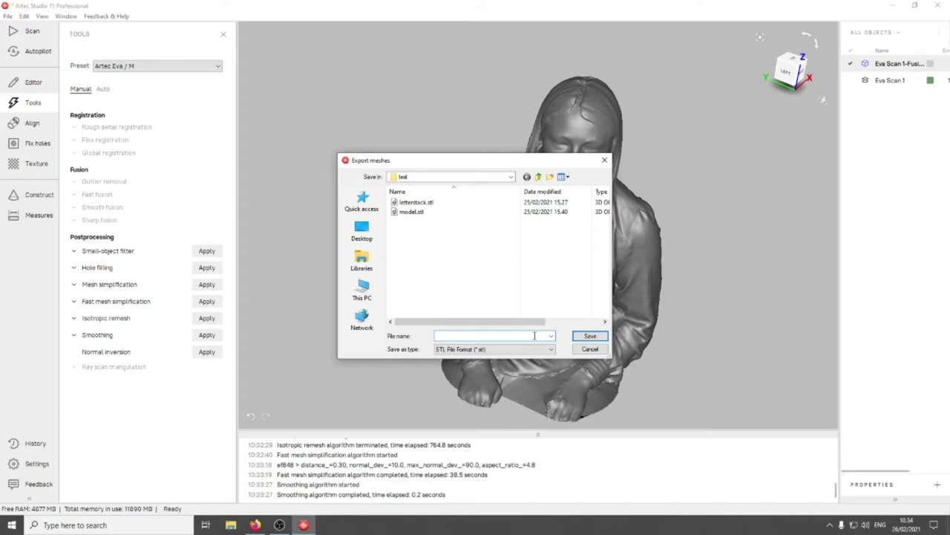
# - Save the STL as 'it' in the Desktop test folder
pyautogui.click(537, 177)
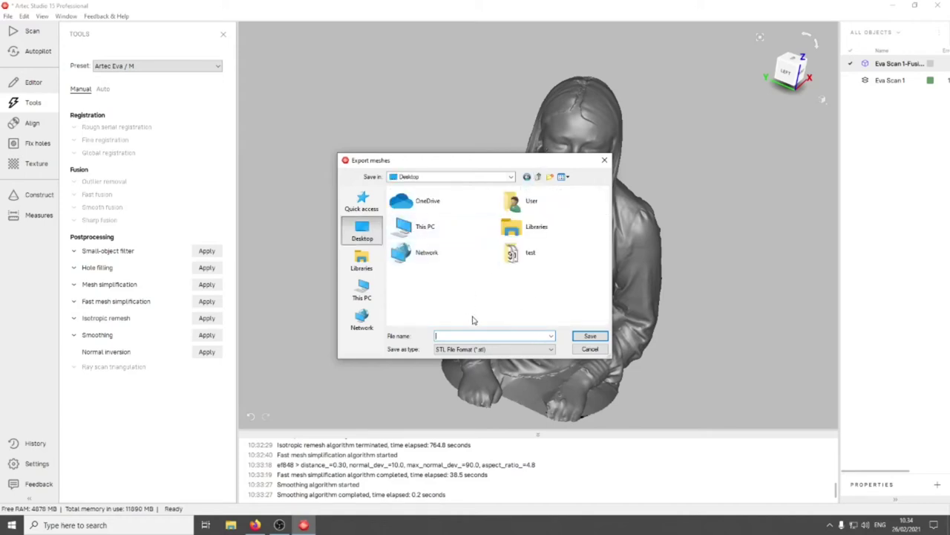
pyautogui.doubleClick(522, 252)
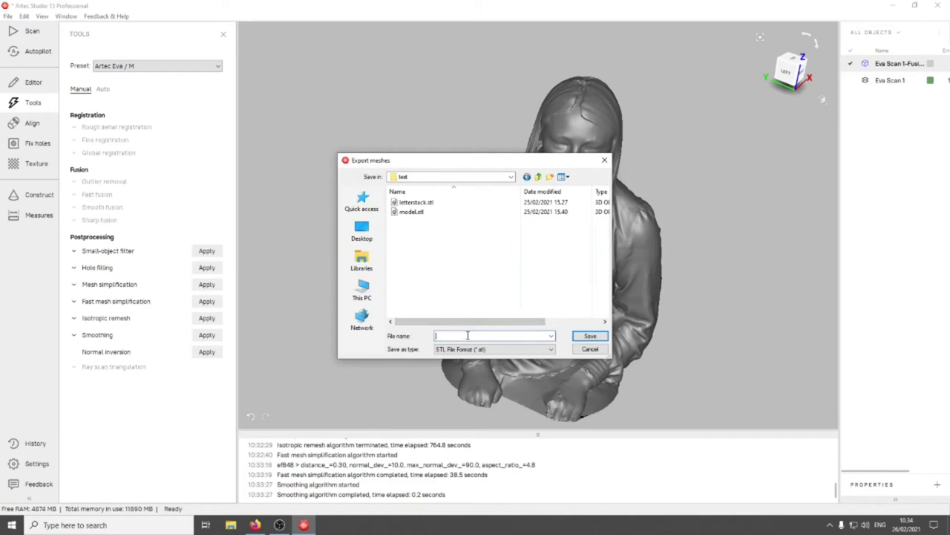
pyautogui.write('itja')
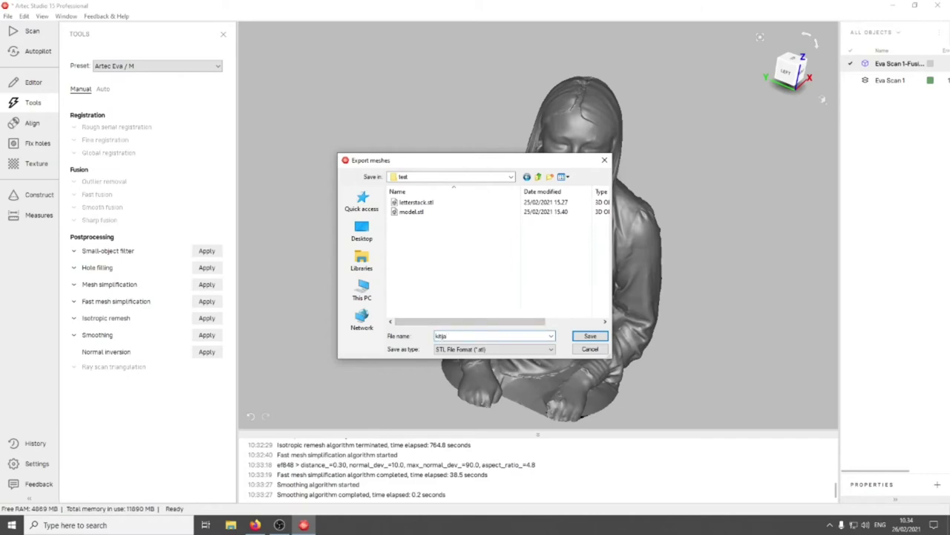
pyautogui.click(590, 337)
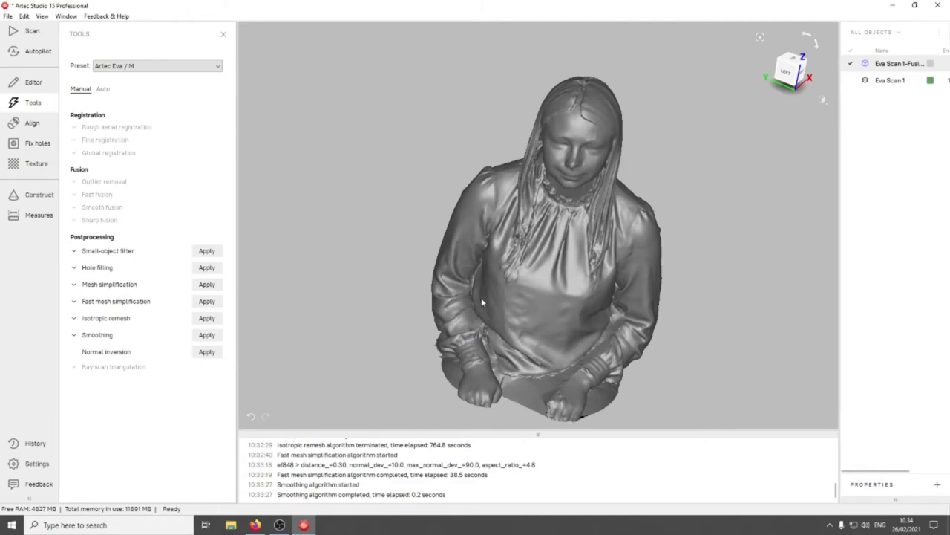
# - Check the new STL file in the test folder, then bring OBS Studio forward
pyautogui.click(892, 5)
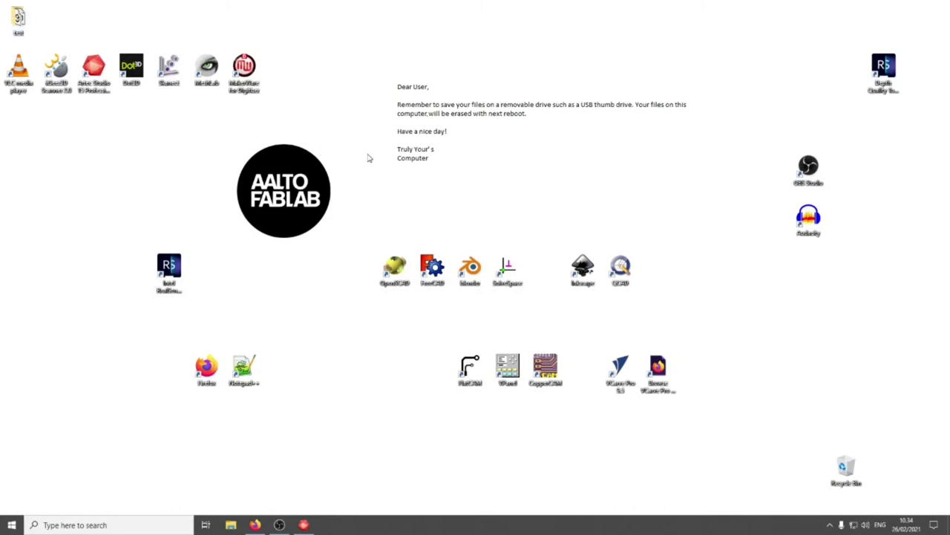
pyautogui.click(335, 223)
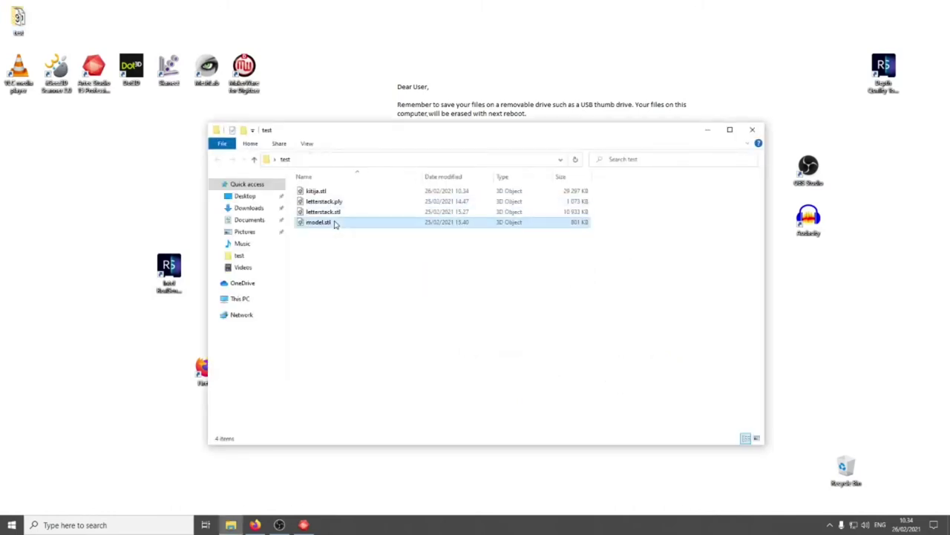
pyautogui.click(321, 191)
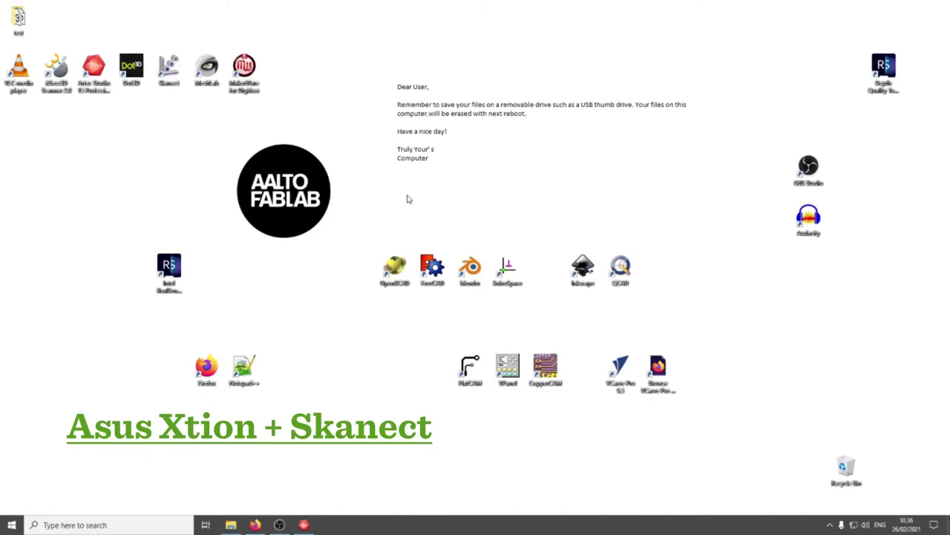
pyautogui.doubleClick(169, 68)
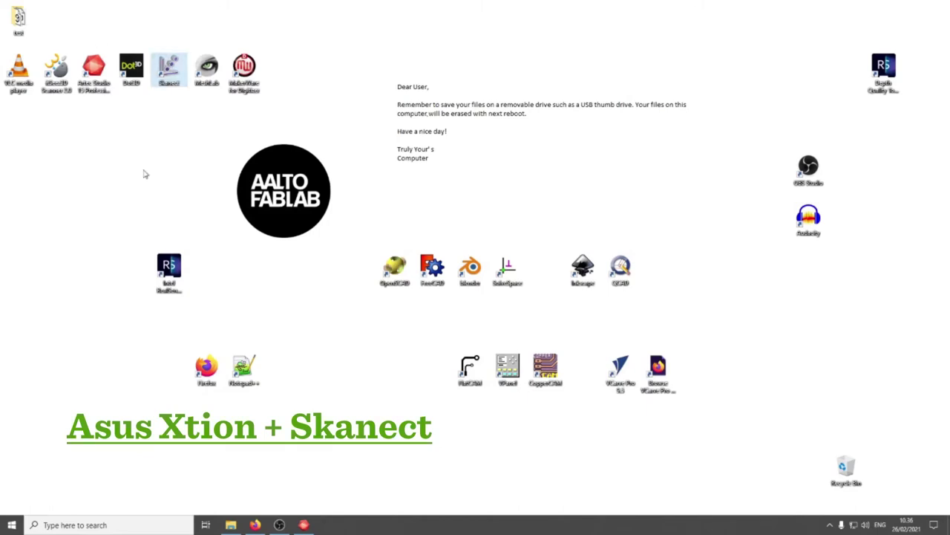
pyautogui.click(279, 524)
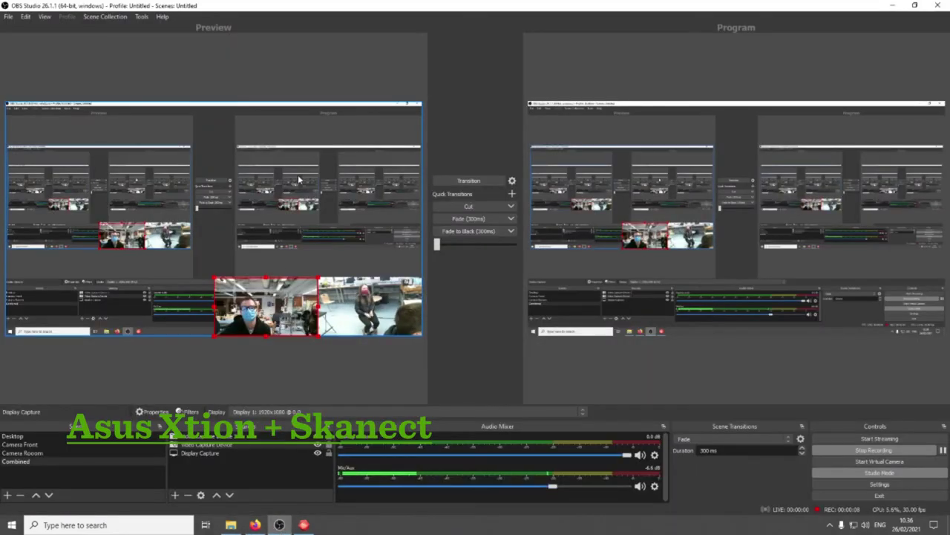
# - Select the Camera Front scene in the OBS Scenes list
pyautogui.click(101, 444)
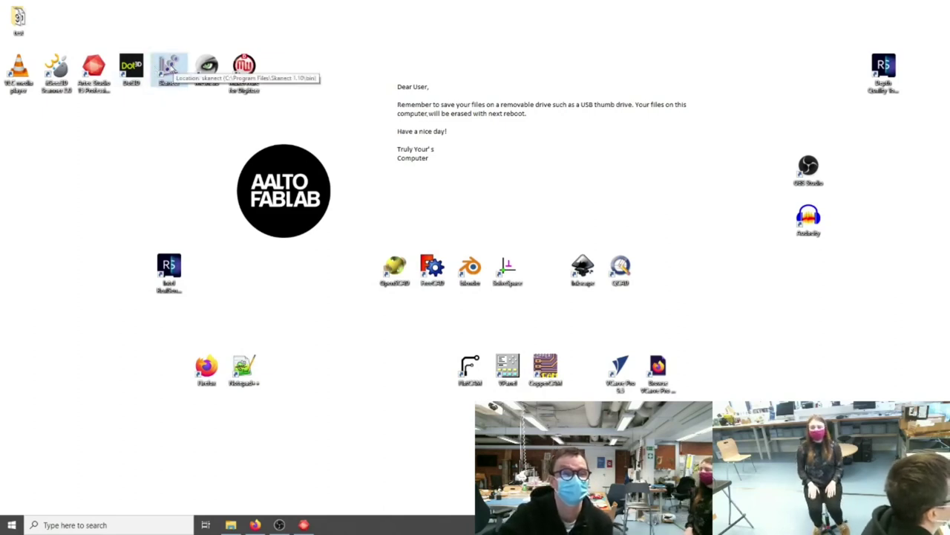
# - Launch Skanect from its desktop shortcut, reaching the new-scan setup
pyautogui.doubleClick(171, 68)
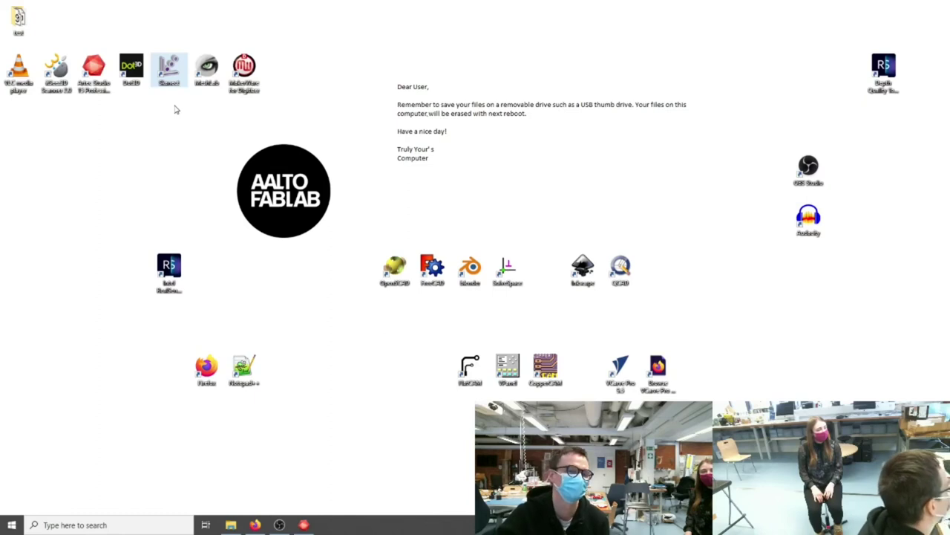
pyautogui.click(170, 68)
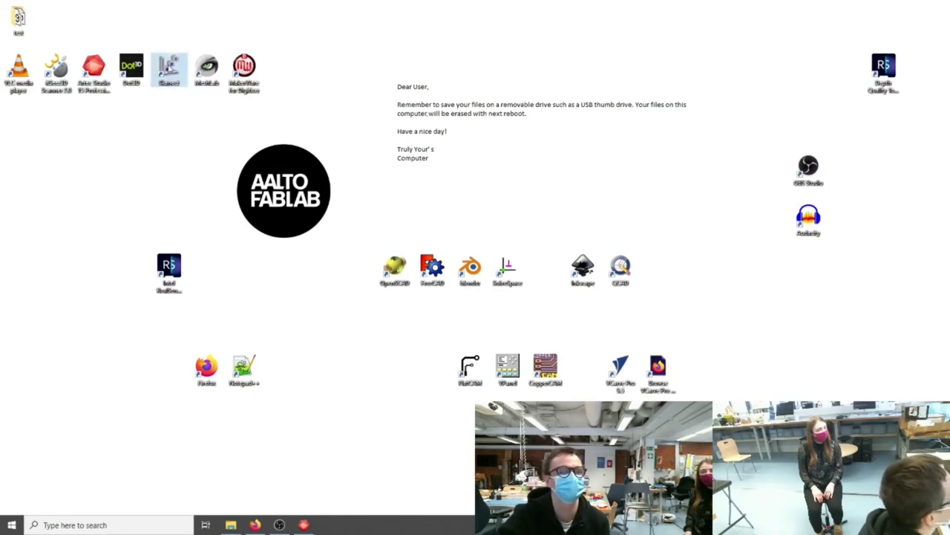
pyautogui.doubleClick(166, 83)
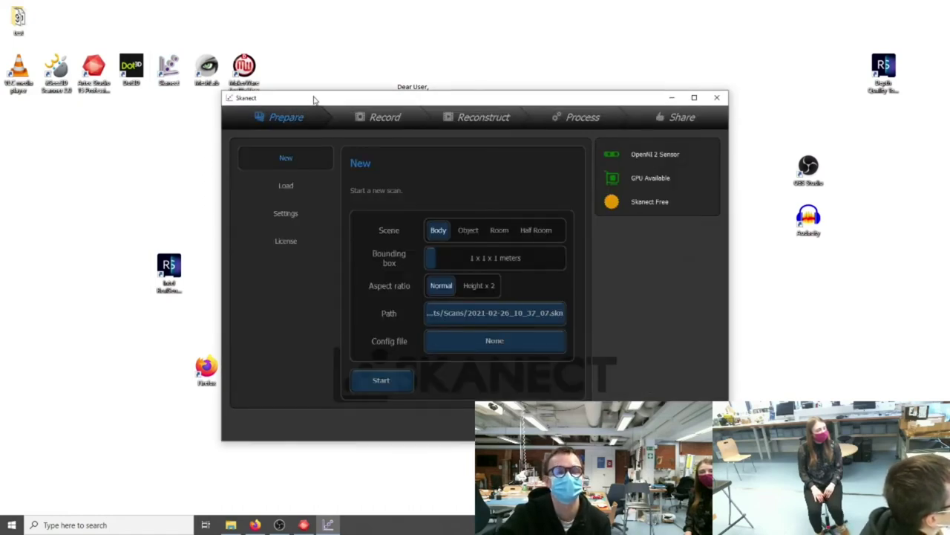
# - Maximize the Skanect new-scan setup window to fill the screen
pyautogui.doubleClick(314, 98)
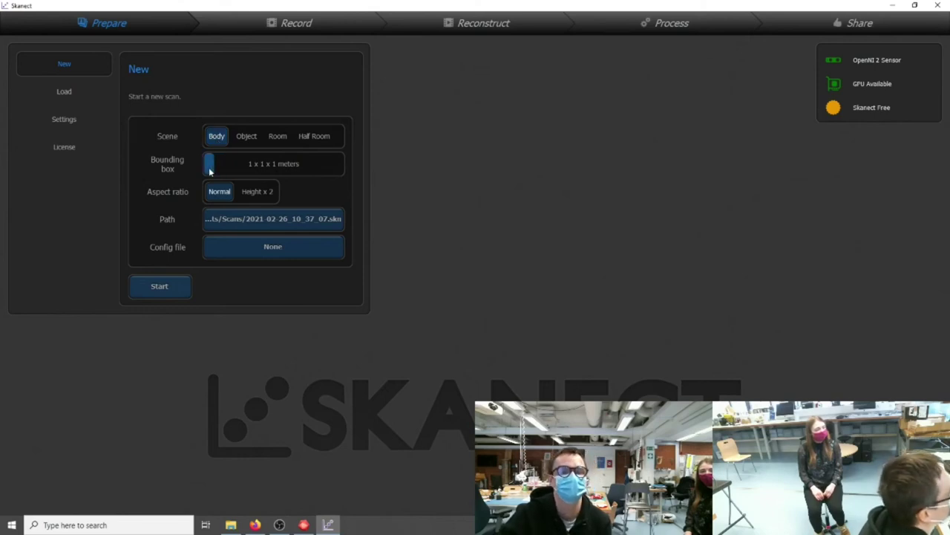
# - Enlarge the Body scan bounding box to 1.5 x 1.5 x 1.5 meters
pyautogui.moveTo(220, 171); pyautogui.dragTo(211, 167)
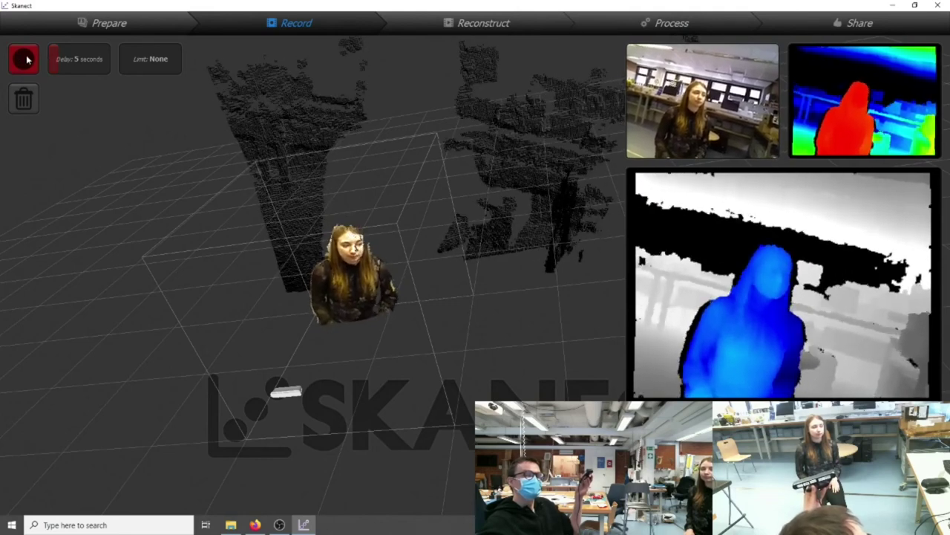
# - Start the Skanect recording and circle the sensor around the seated person
pyautogui.click(28, 59)
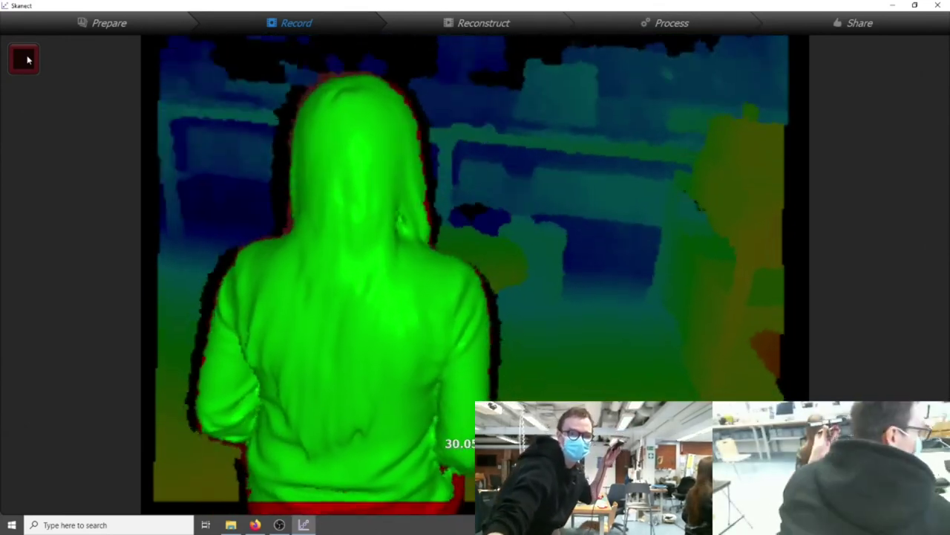
# - Stop recording, then orbit and zoom around the captured head, torso and arms
pyautogui.click(23, 60)
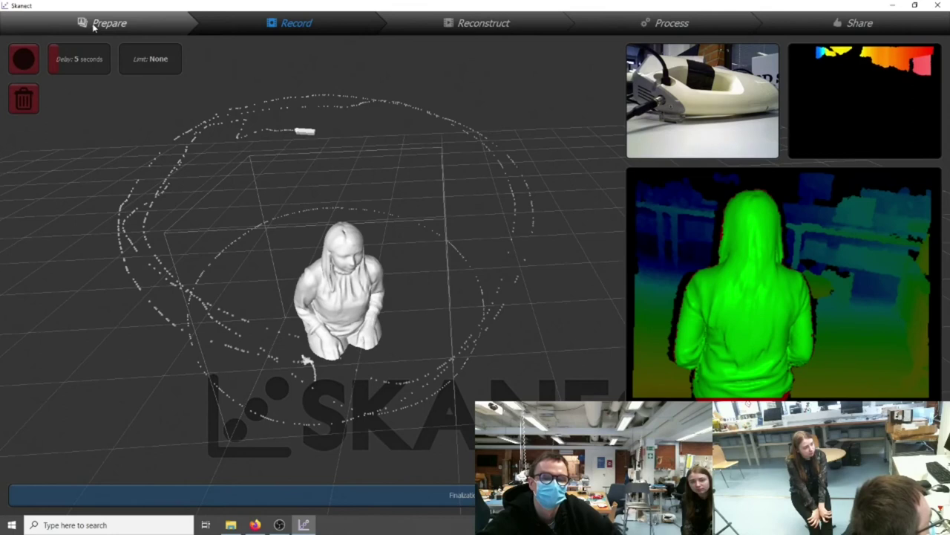
pyautogui.moveTo(216, 297); pyautogui.dragTo(321, 326)
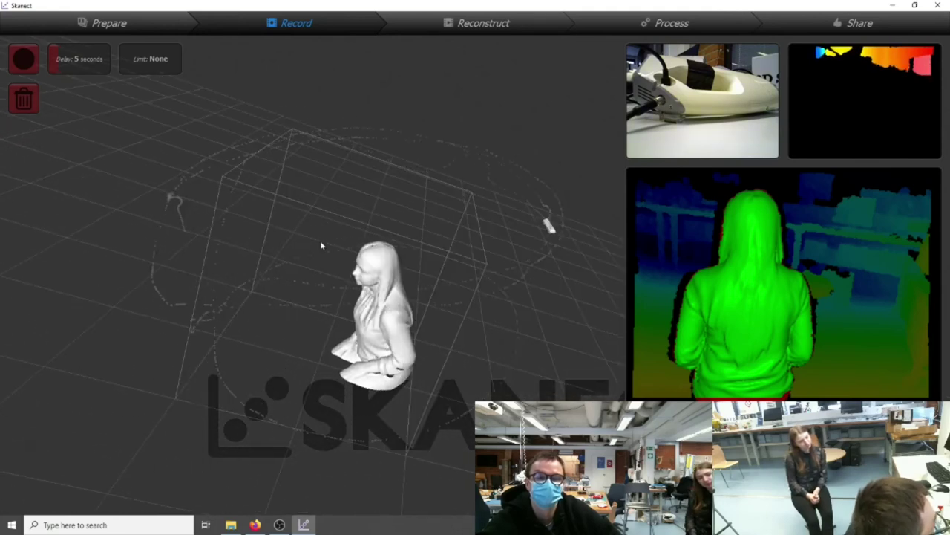
pyautogui.moveTo(321, 245); pyautogui.dragTo(236, 172)
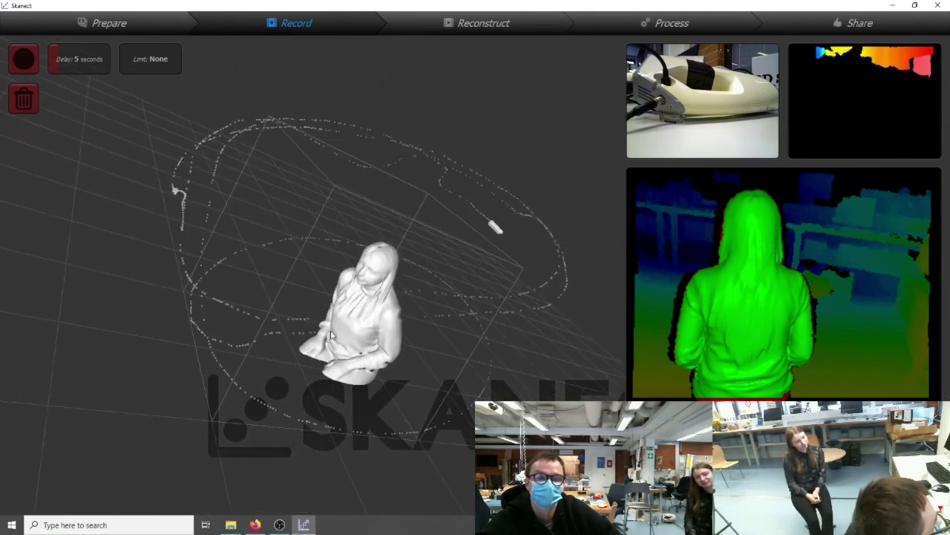
pyautogui.moveTo(330, 334); pyautogui.dragTo(239, 292)
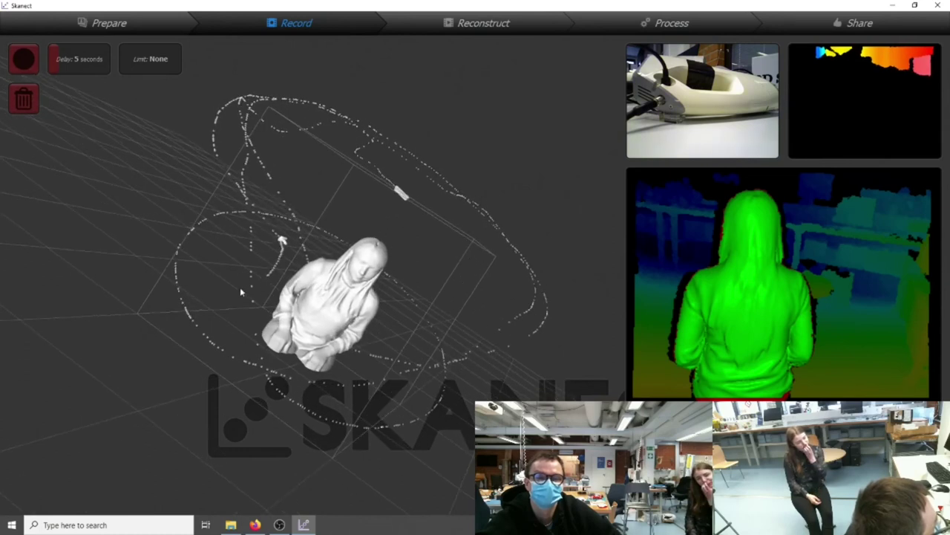
pyautogui.moveTo(248, 154); pyautogui.dragTo(461, 335)
pyautogui.moveTo(412, 375); pyautogui.dragTo(352, 263)
pyautogui.scroll(8, 352, 263)
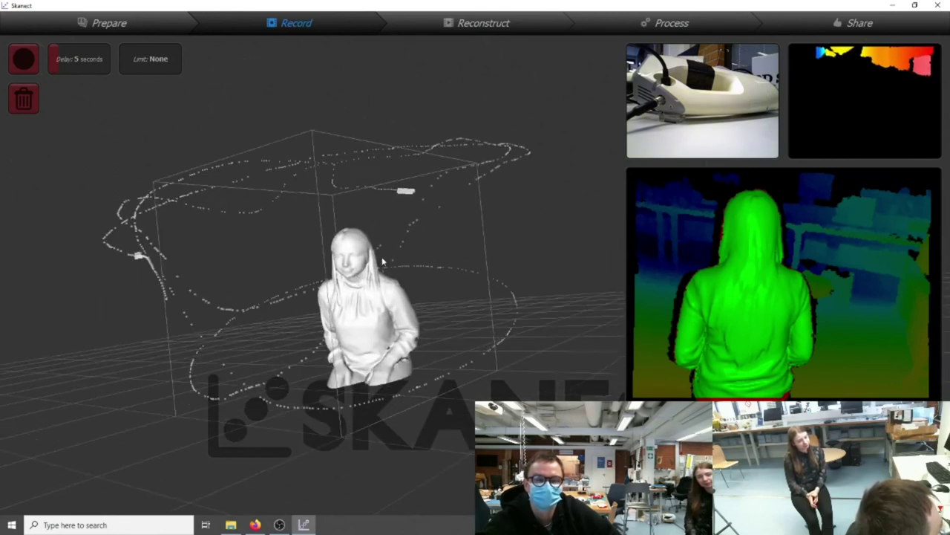
pyautogui.moveTo(291, 259); pyautogui.dragTo(297, 333)
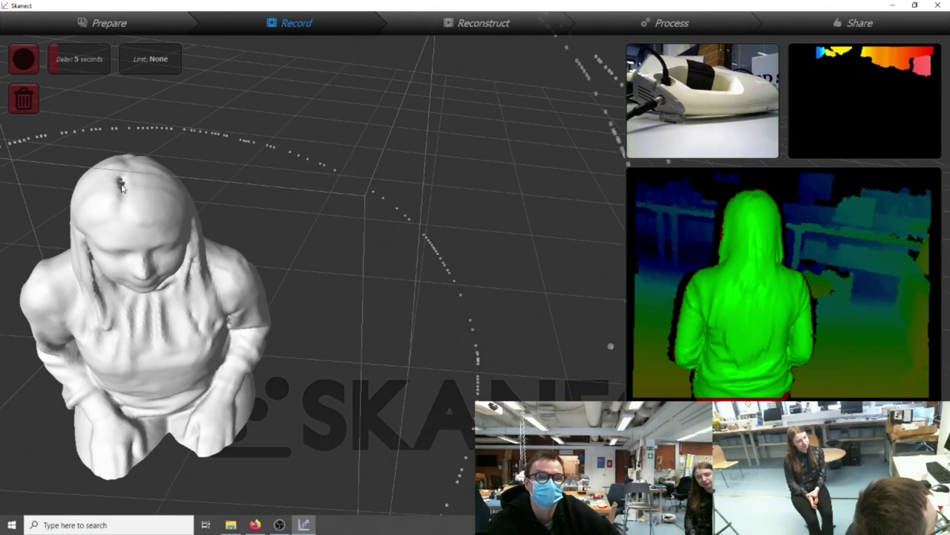
pyautogui.moveTo(134, 258); pyautogui.dragTo(157, 292)
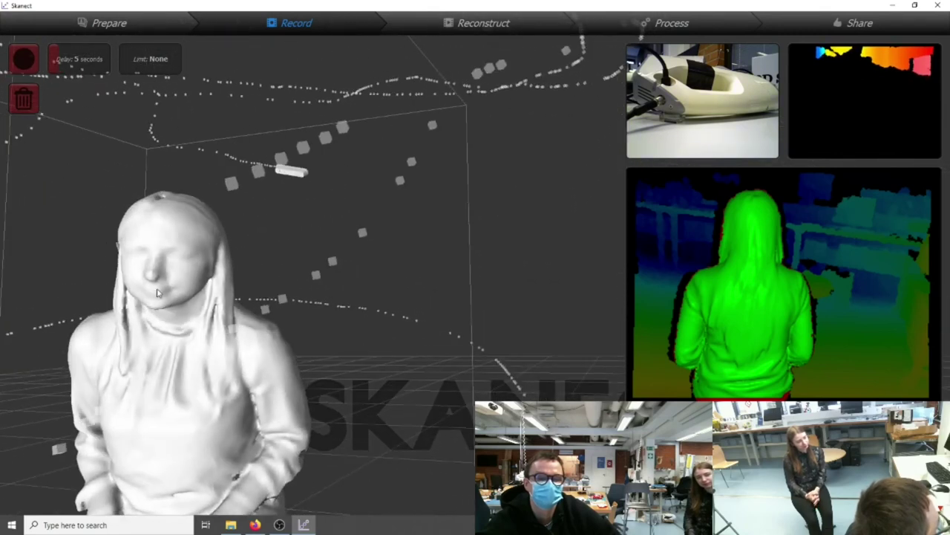
pyautogui.moveTo(172, 382); pyautogui.dragTo(182, 418)
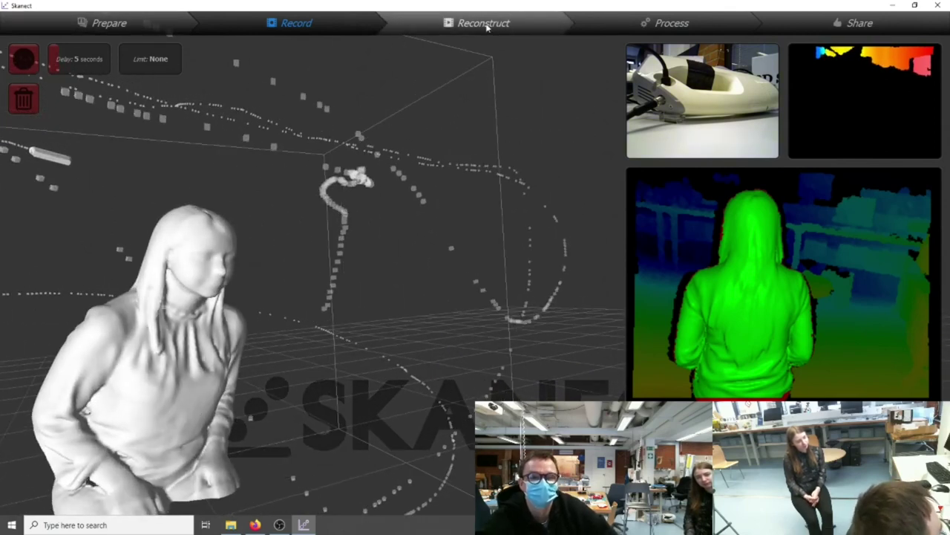
# - Reconstruct the scan and rotate the resulting model to inspect it
pyautogui.click(487, 24)
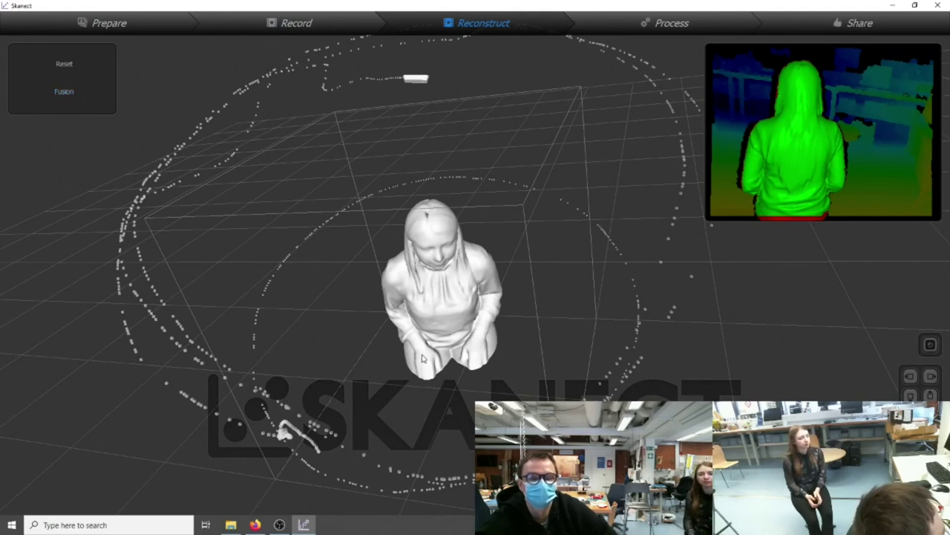
pyautogui.moveTo(467, 367); pyautogui.dragTo(427, 369)
pyautogui.moveTo(459, 342); pyautogui.dragTo(496, 337)
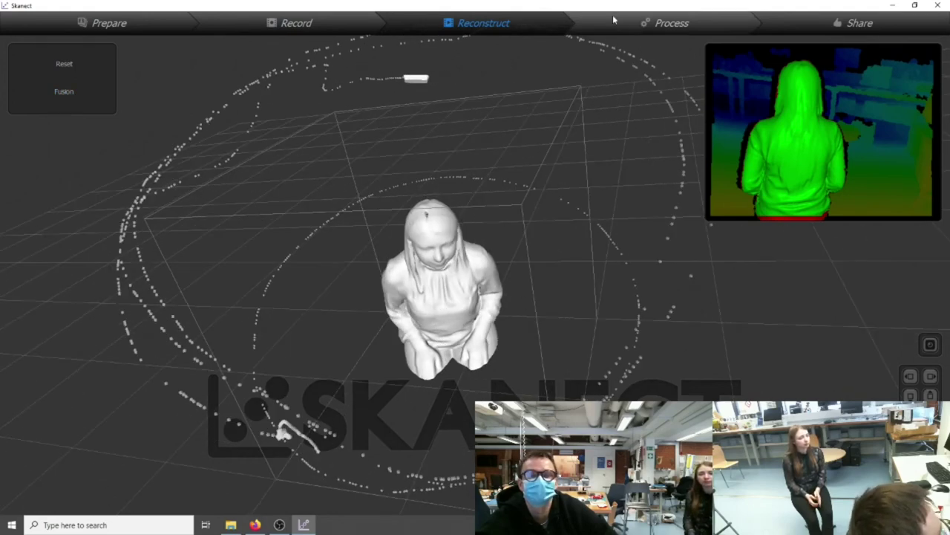
# - Make the mesh watertight with Medium smoothing and view the coloured model from the front
pyautogui.click(658, 22)
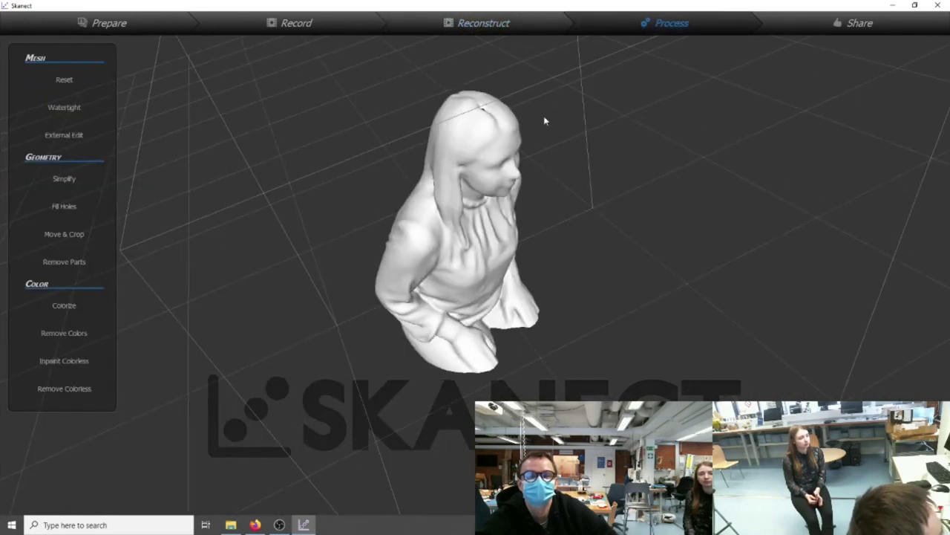
pyautogui.moveTo(534, 206); pyautogui.dragTo(502, 262)
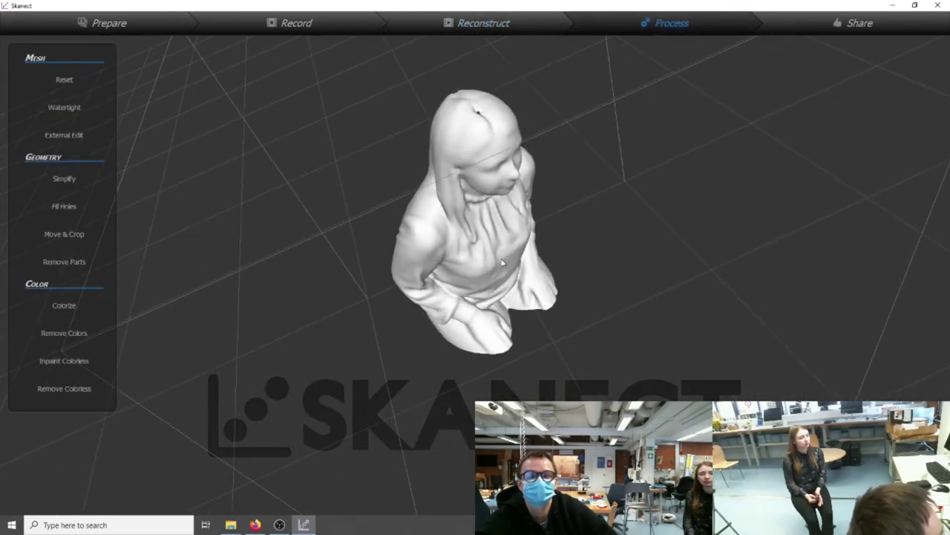
pyautogui.click(61, 109)
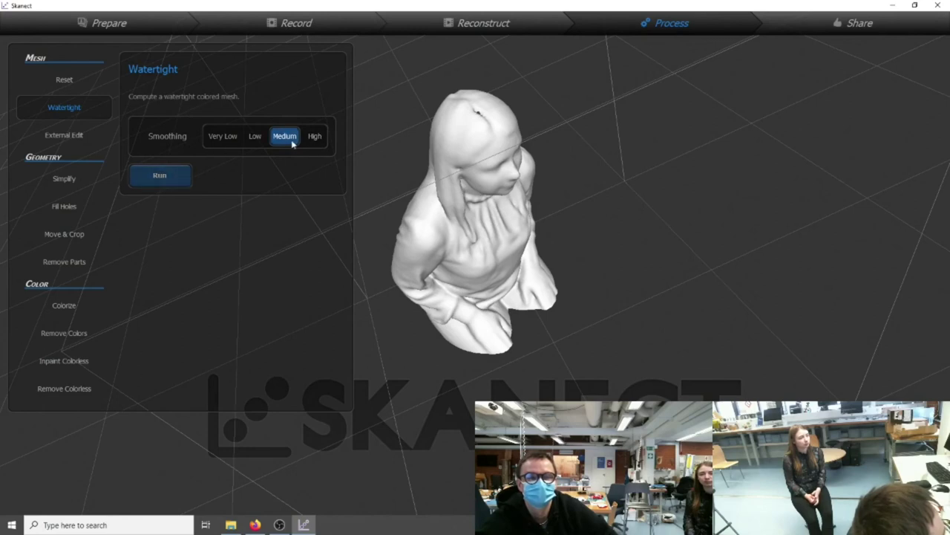
pyautogui.click(182, 177)
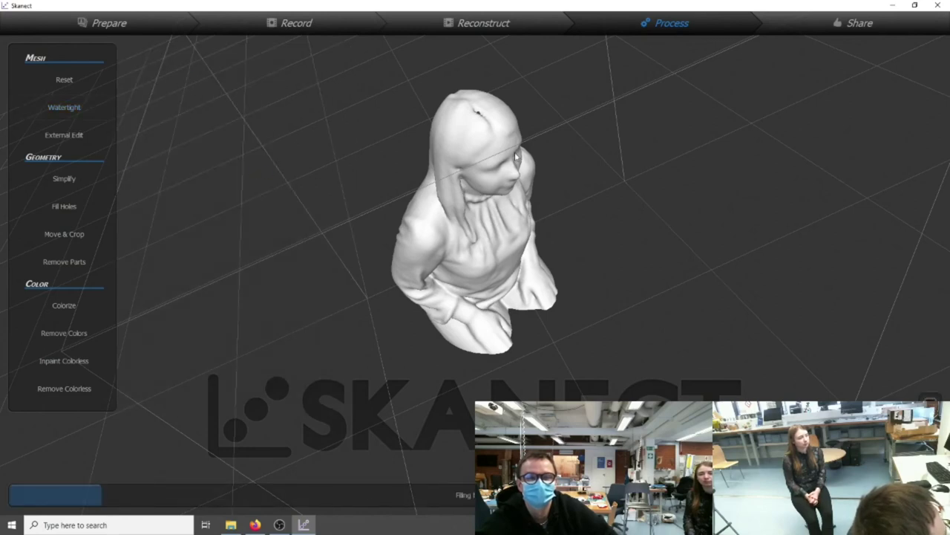
pyautogui.moveTo(514, 158); pyautogui.dragTo(467, 129)
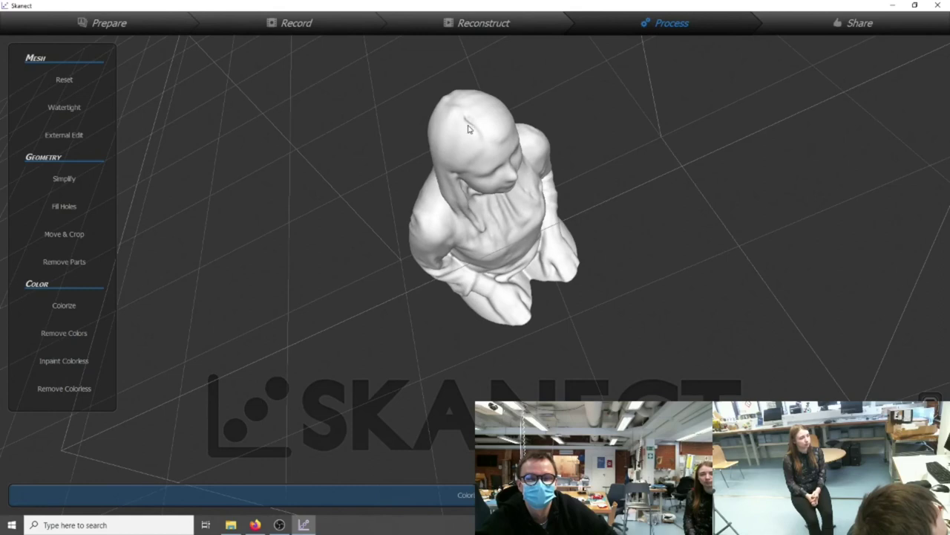
pyautogui.moveTo(500, 205); pyautogui.dragTo(522, 218)
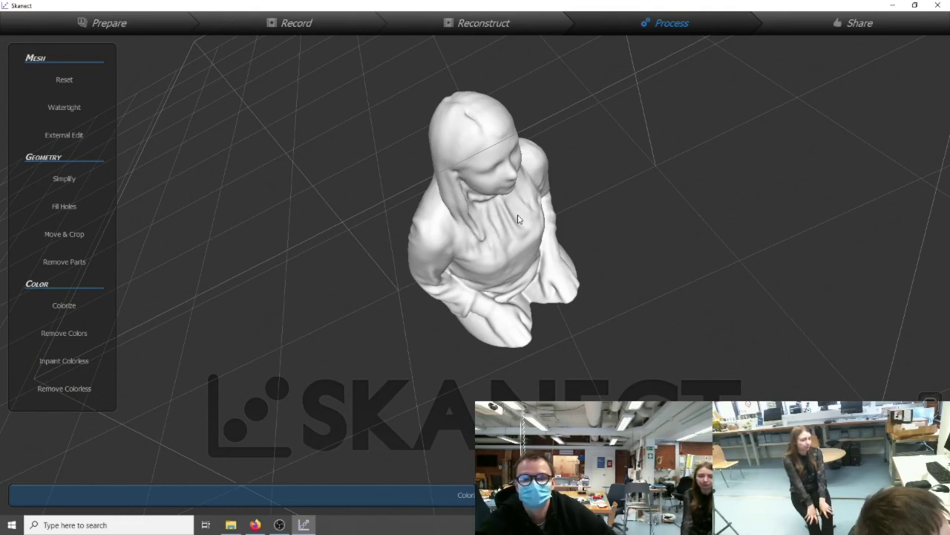
pyautogui.moveTo(519, 219); pyautogui.dragTo(555, 323)
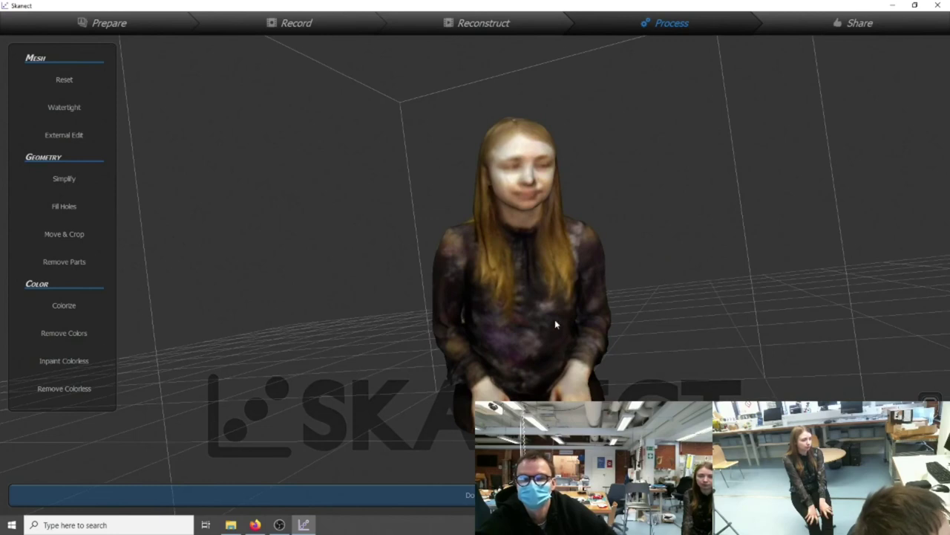
# - Run Simplify to reduce the mesh's face count
pyautogui.click(62, 180)
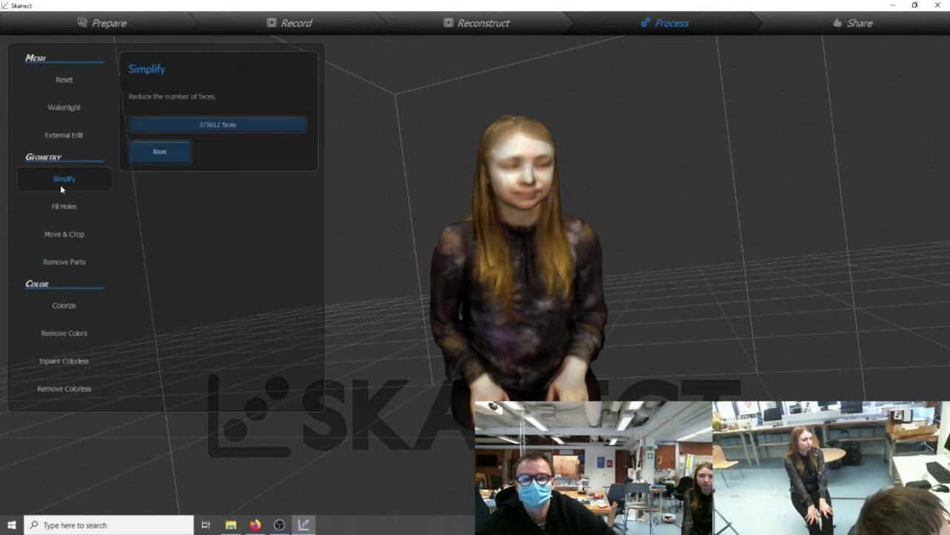
pyautogui.click(159, 151)
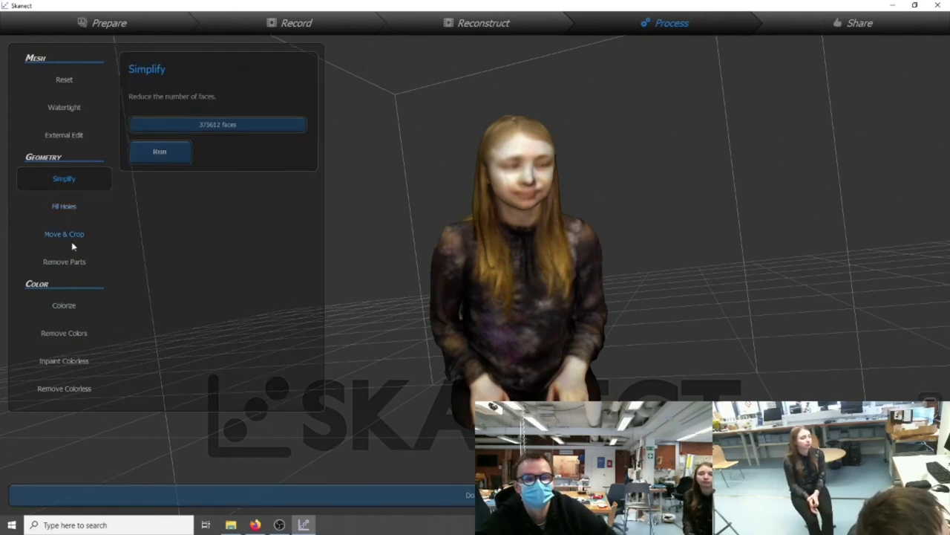
pyautogui.click(69, 215)
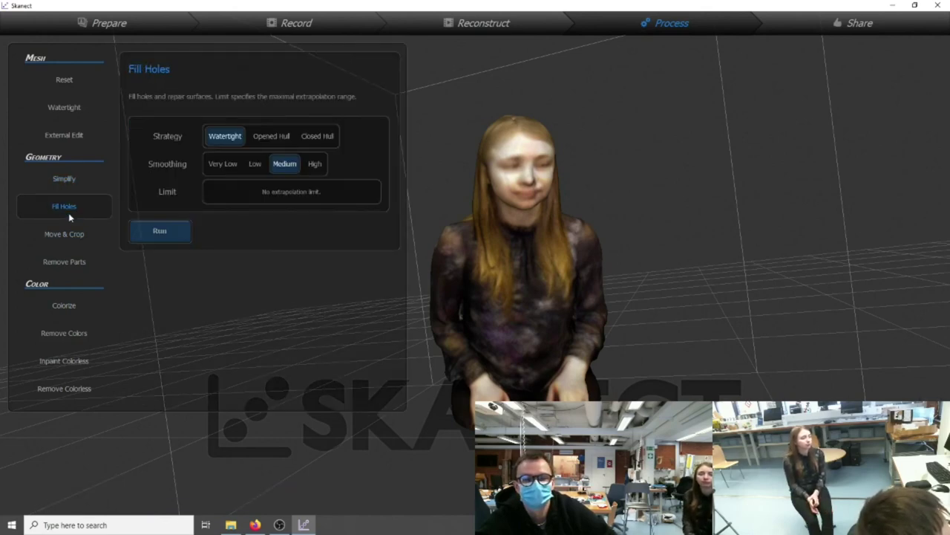
# - Level the figure (Rx -17°, Ry -5°, Rz 9°, Ty 0.7%) and crop it at the ground plane
pyautogui.click(73, 235)
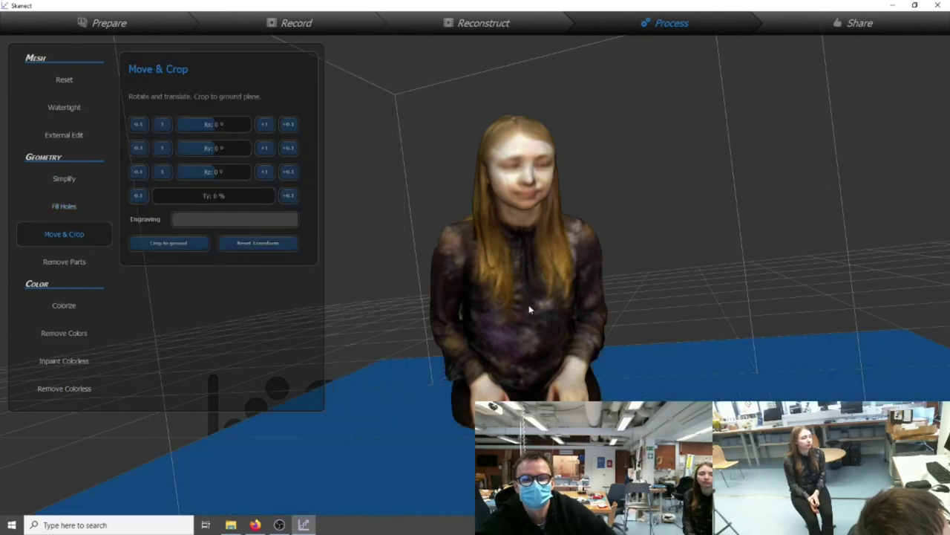
pyautogui.moveTo(562, 371); pyautogui.dragTo(689, 389)
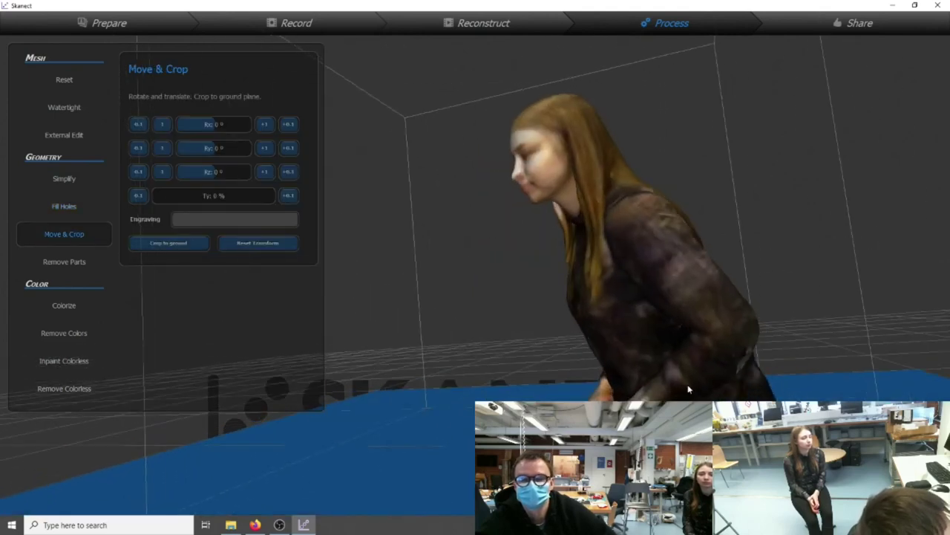
pyautogui.scroll(-5, 707, 385)
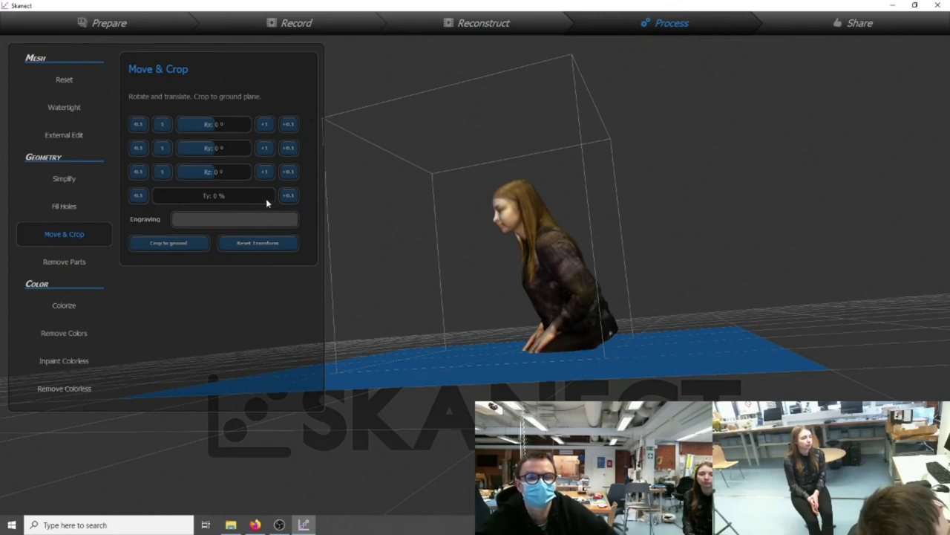
pyautogui.moveTo(490, 265); pyautogui.dragTo(440, 317)
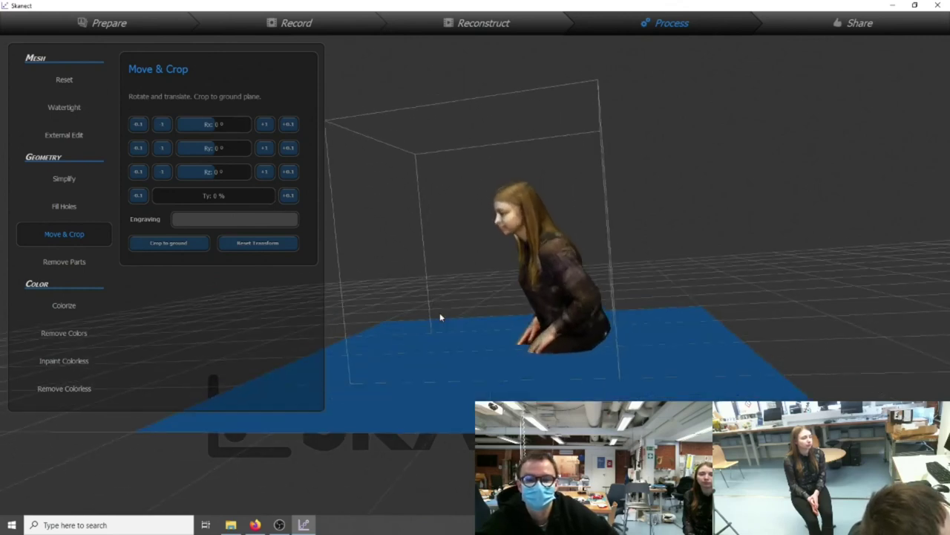
pyautogui.moveTo(219, 123); pyautogui.dragTo(212, 126)
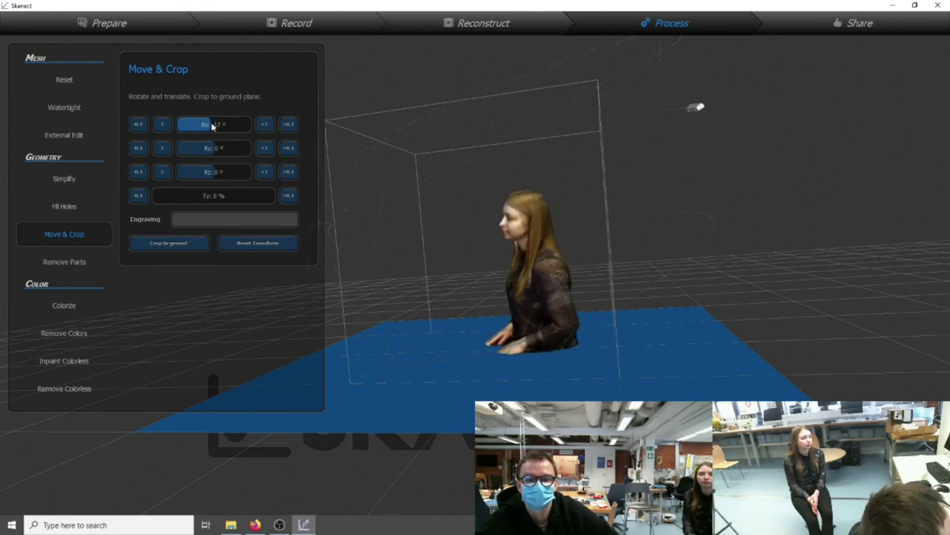
pyautogui.moveTo(410, 344); pyautogui.dragTo(549, 349)
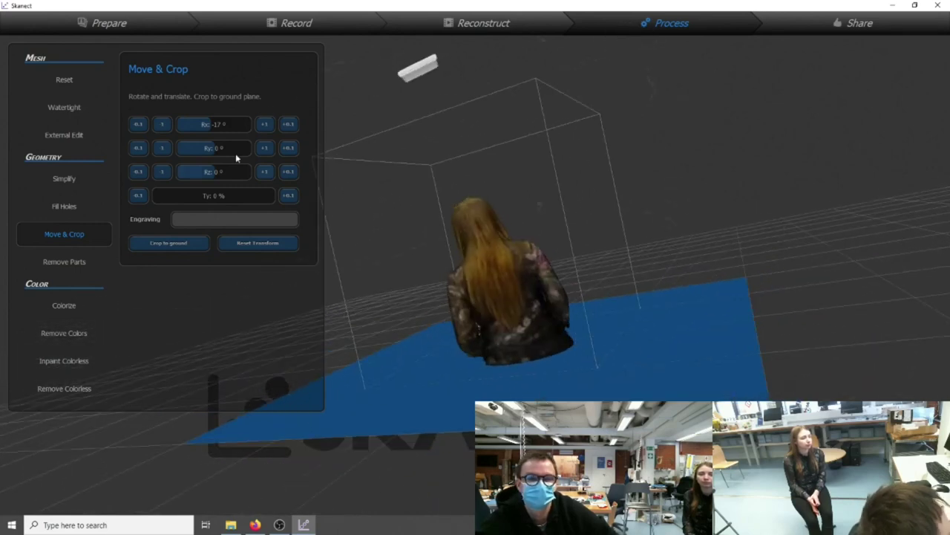
pyautogui.moveTo(219, 149); pyautogui.dragTo(217, 174)
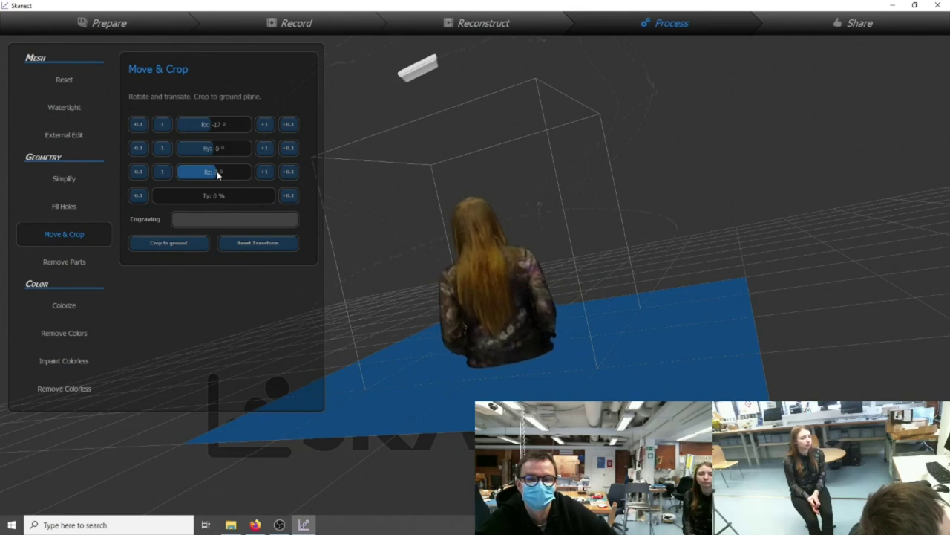
pyautogui.moveTo(543, 127); pyautogui.dragTo(588, 317)
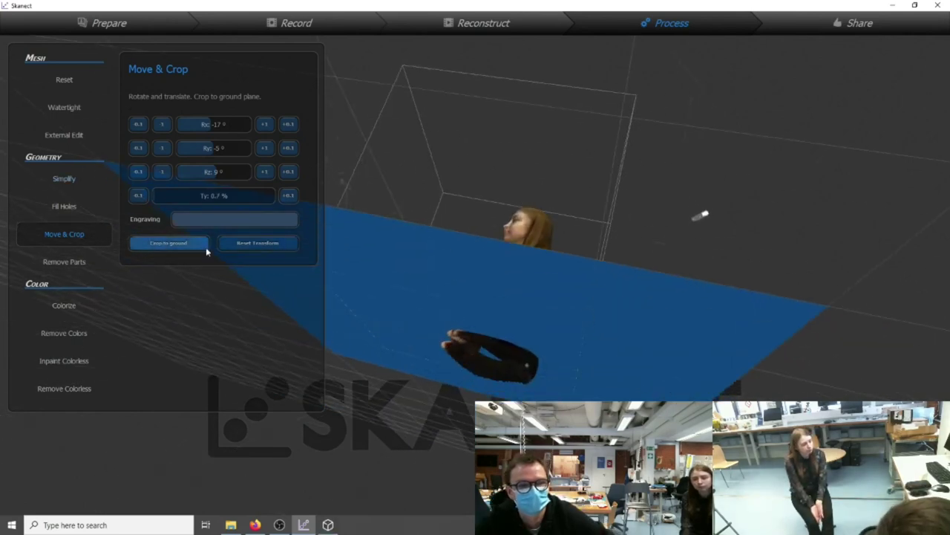
pyautogui.click(169, 243)
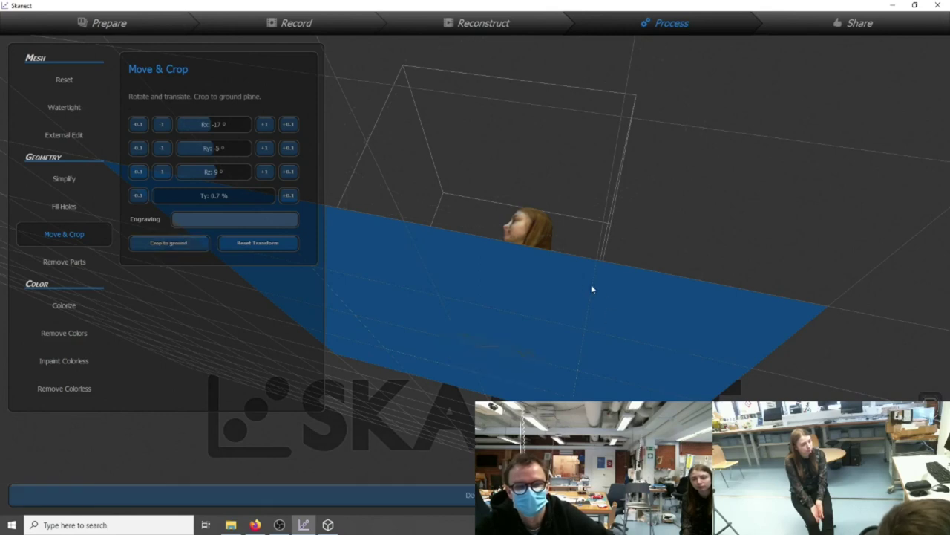
pyautogui.moveTo(592, 287); pyautogui.dragTo(588, 344)
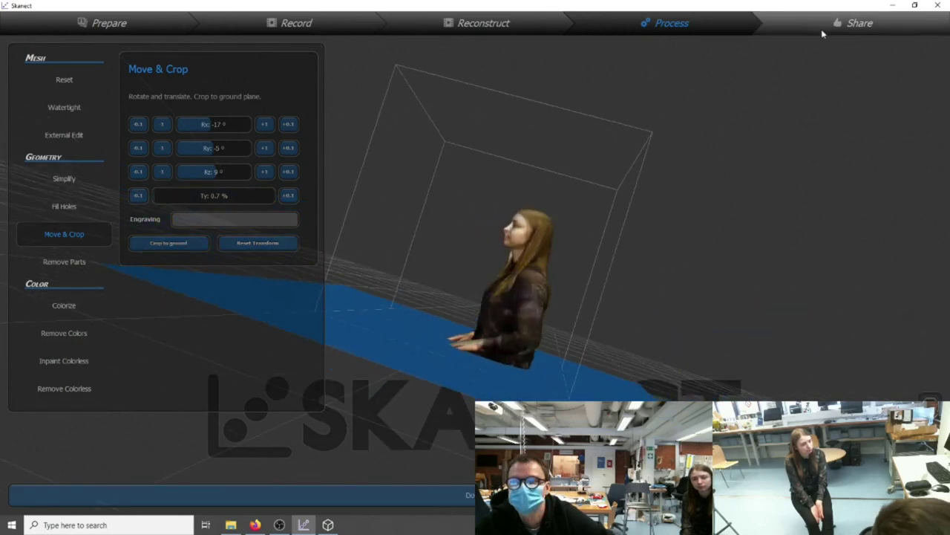
# - Start exporting the model as an STL with per-vertex colour in millimetres
pyautogui.click(855, 24)
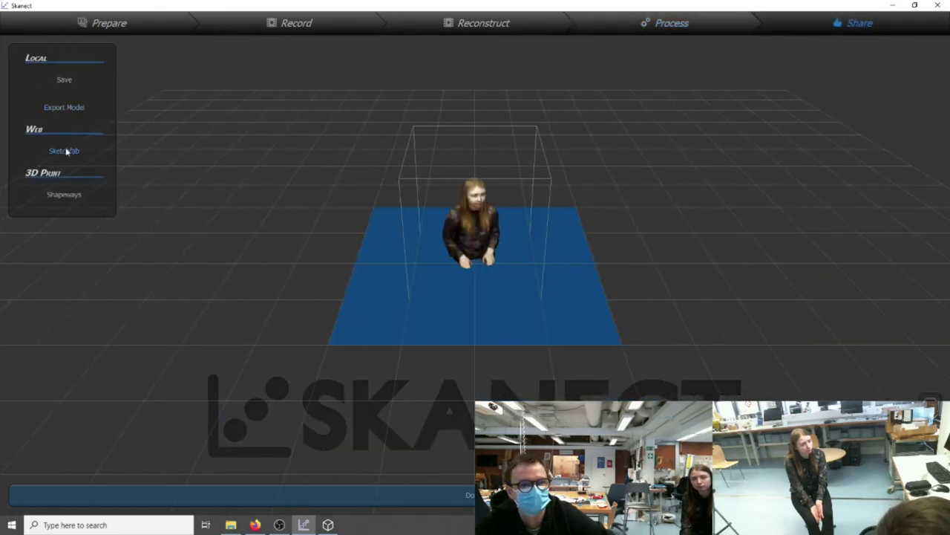
pyautogui.click(67, 108)
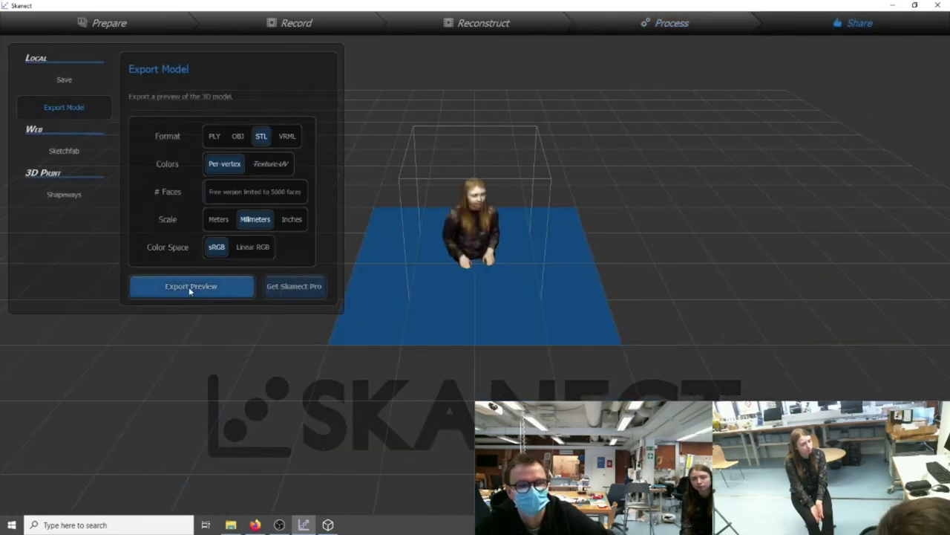
pyautogui.click(189, 289)
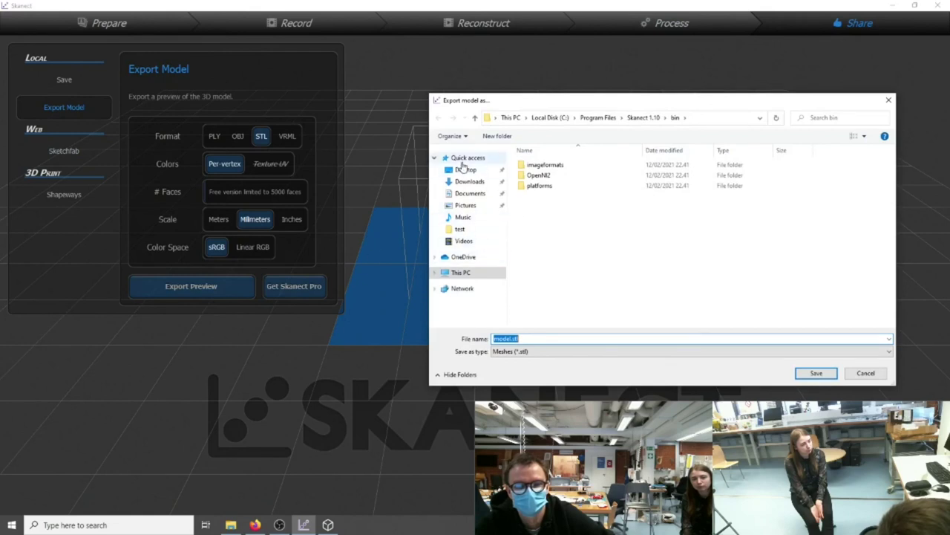
# - Save the STL over the existing file in Desktop\test, then close the open 3D Viewer
pyautogui.click(466, 169)
pyautogui.doubleClick(537, 164)
pyautogui.click(546, 175)
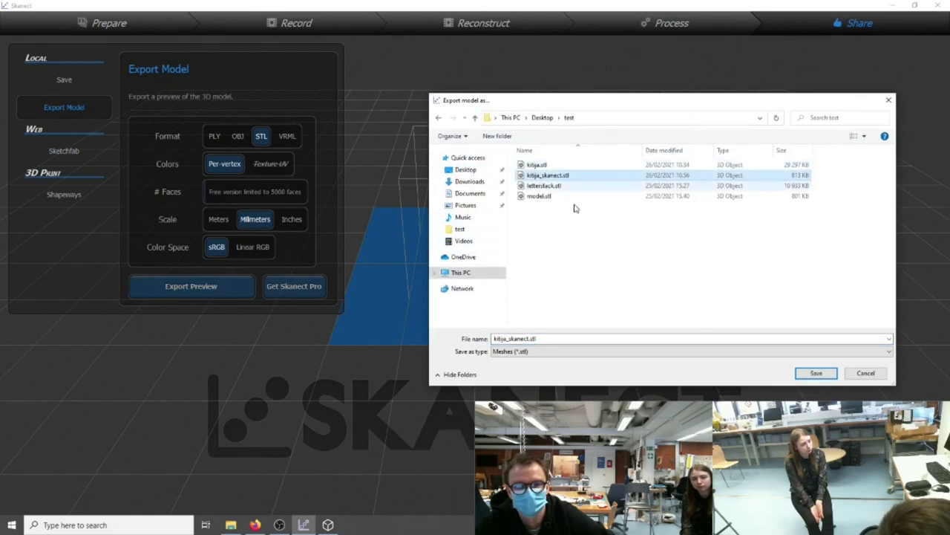
pyautogui.click(816, 372)
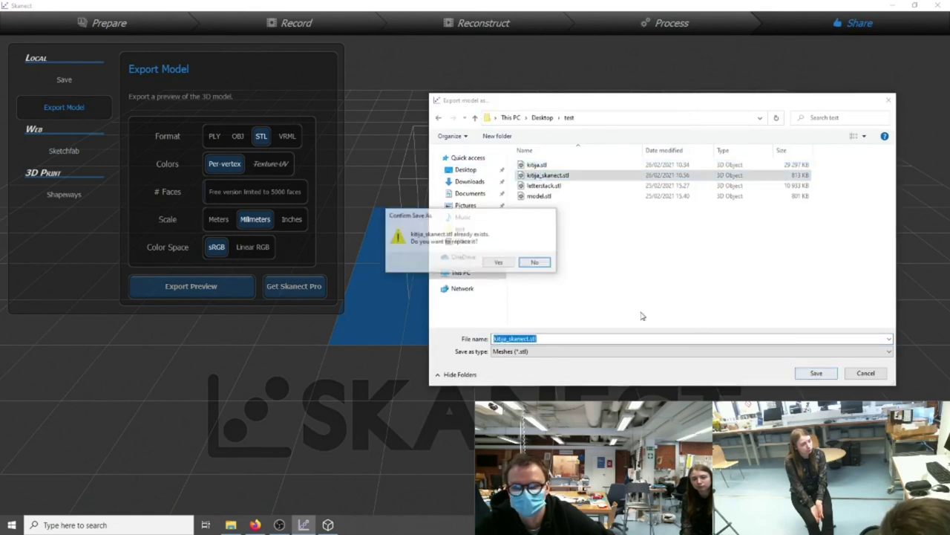
pyautogui.click(499, 263)
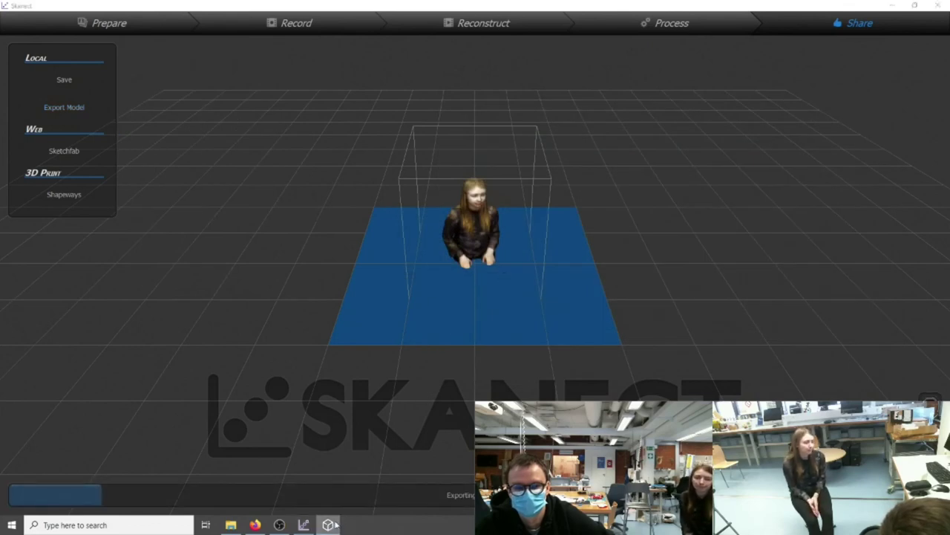
pyautogui.rightClick(329, 524)
pyautogui.click(323, 503)
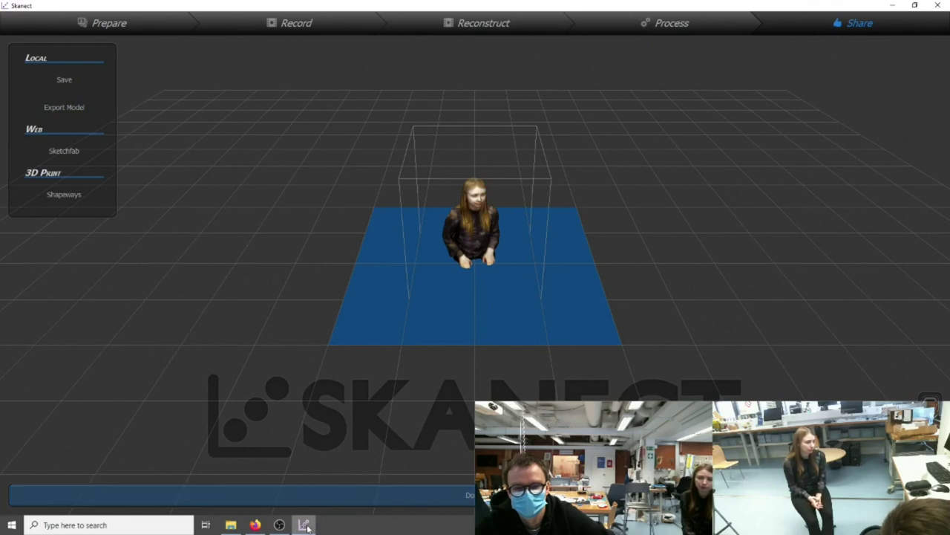
# - Open the exported STL from the desktop in 3D Viewer and orbit it to check back and front
pyautogui.click(893, 6)
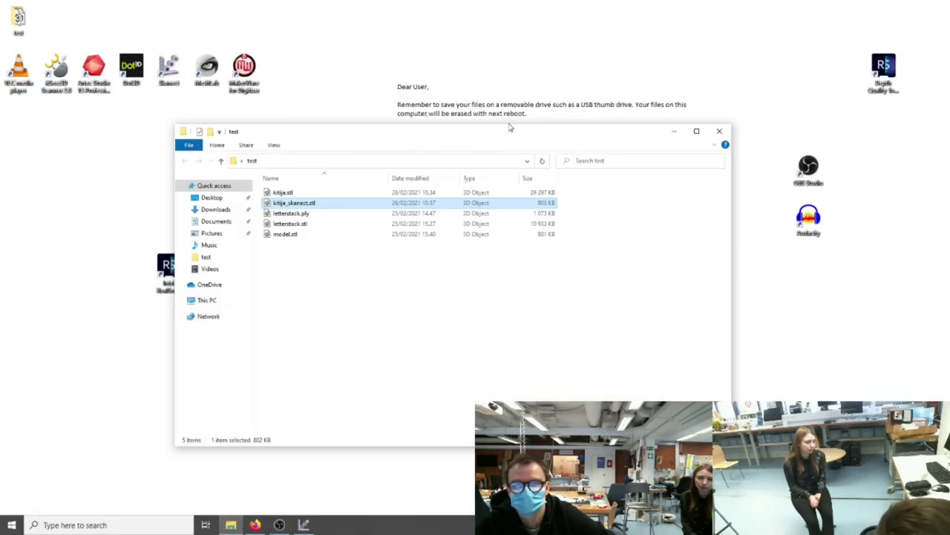
pyautogui.doubleClick(312, 205)
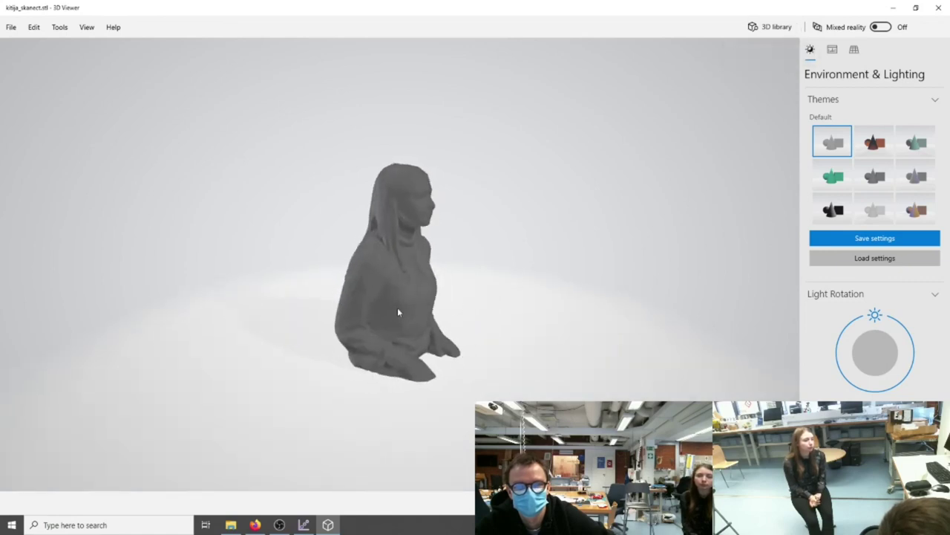
pyautogui.moveTo(385, 298); pyautogui.dragTo(451, 298)
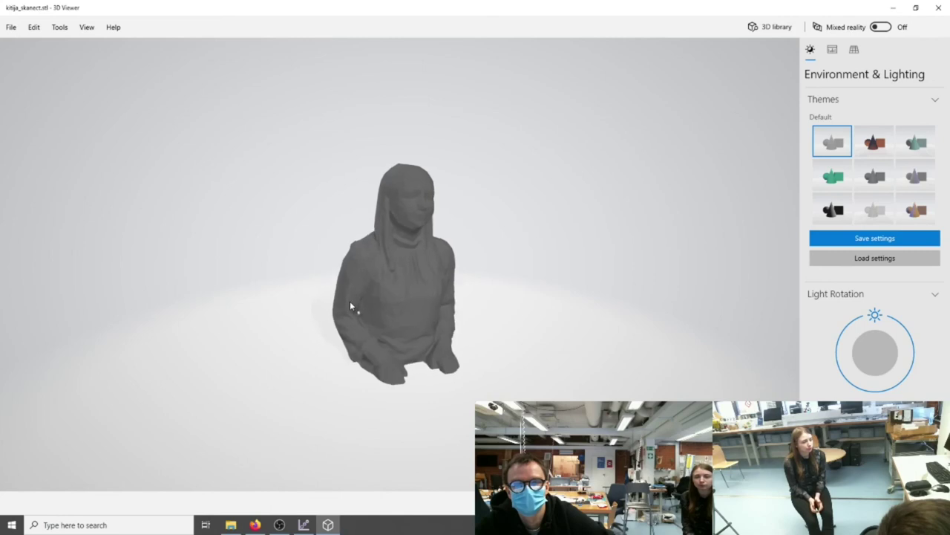